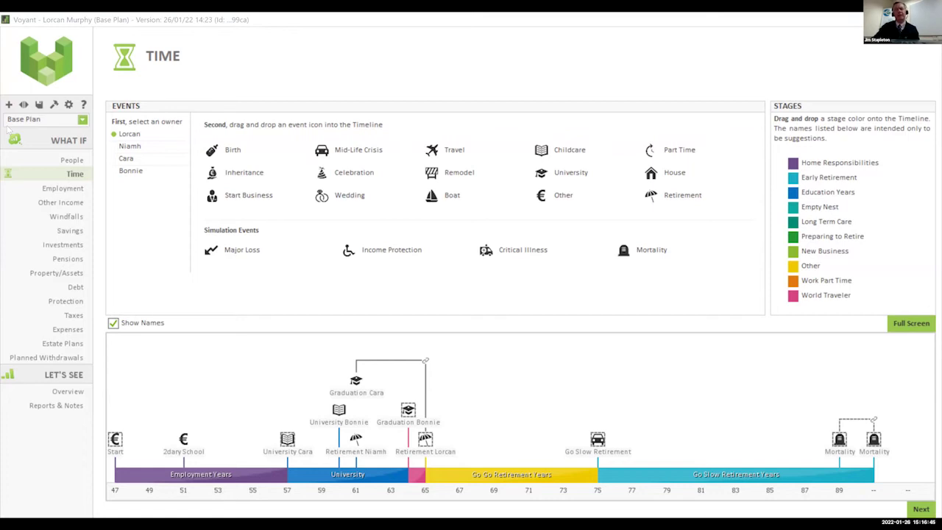
Step: Look through the base plan's People, Employment, Other Income and Windfalls sections
left_click(72, 161)
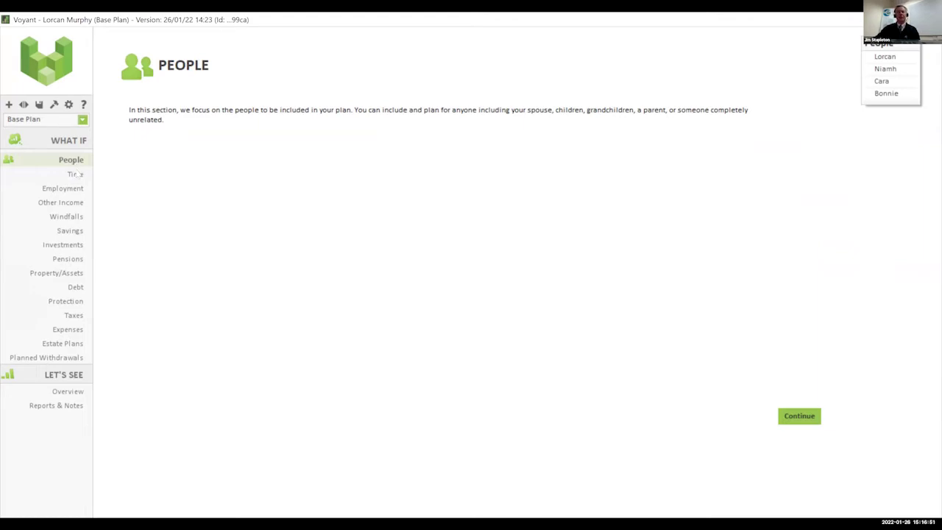
left_click(77, 190)
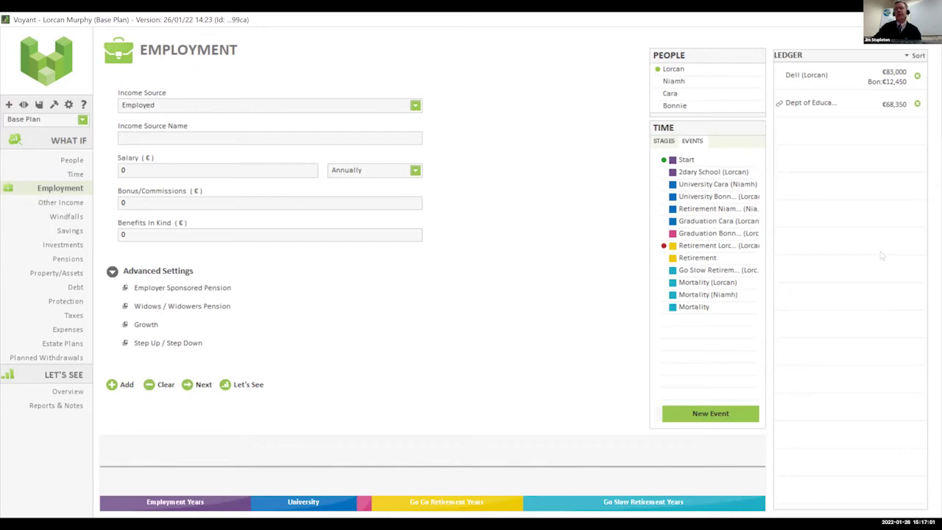
left_click(46, 207)
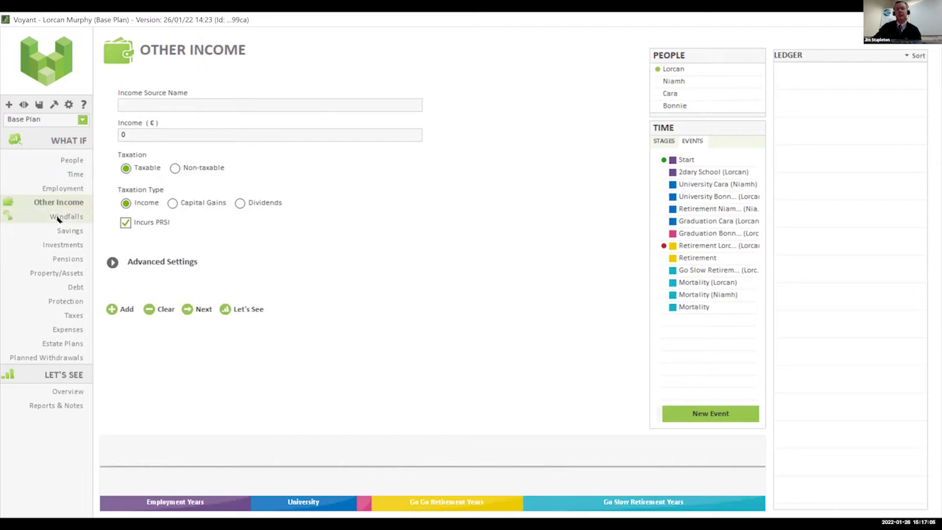
left_click(60, 218)
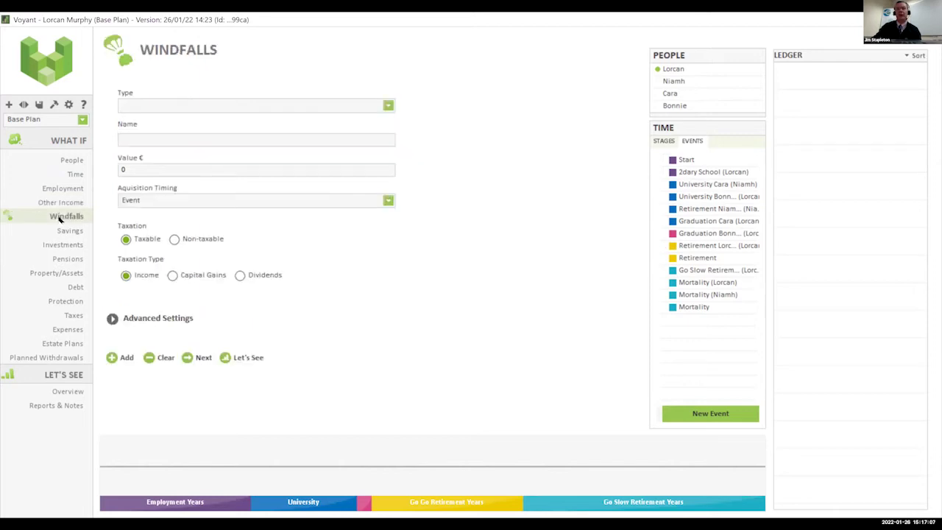
Step: Review the balances and contributions of the Deposit & Credit Union and College Savings accounts in the Savings section
left_click(60, 231)
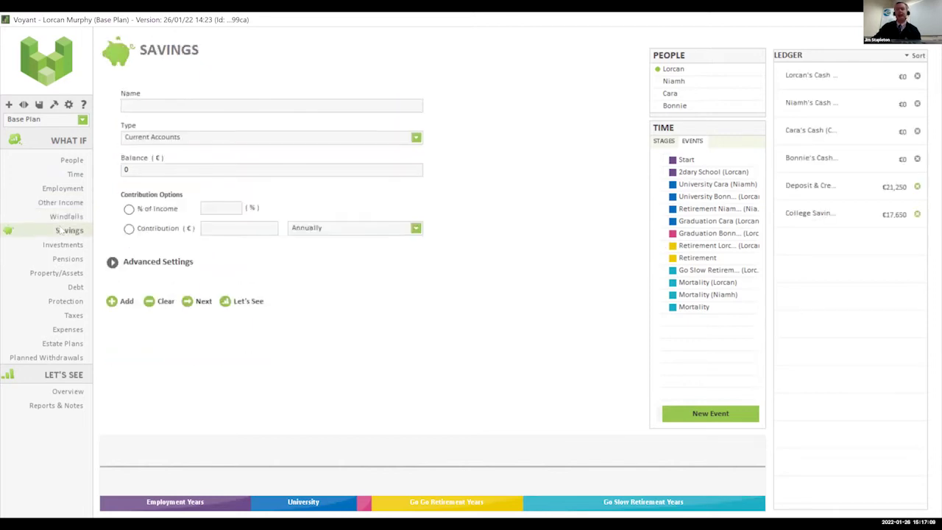
left_click(809, 187)
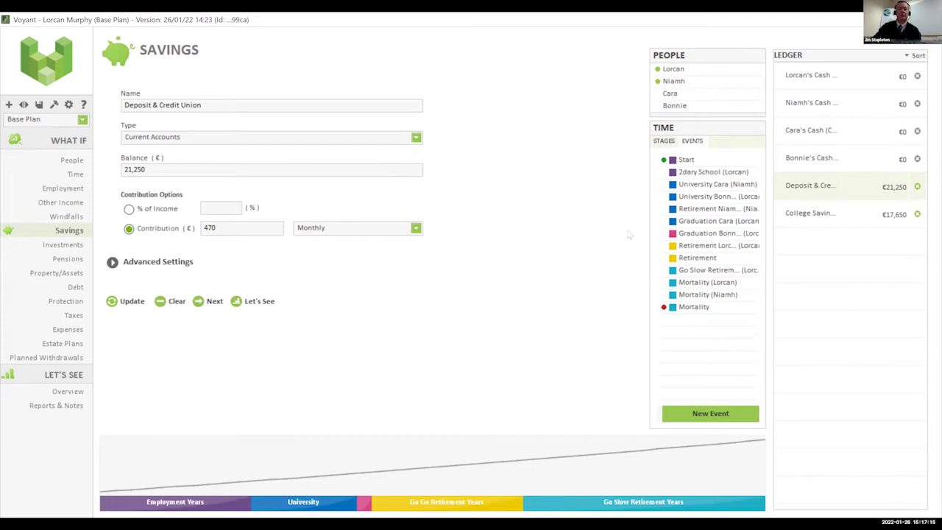
double_click(221, 231)
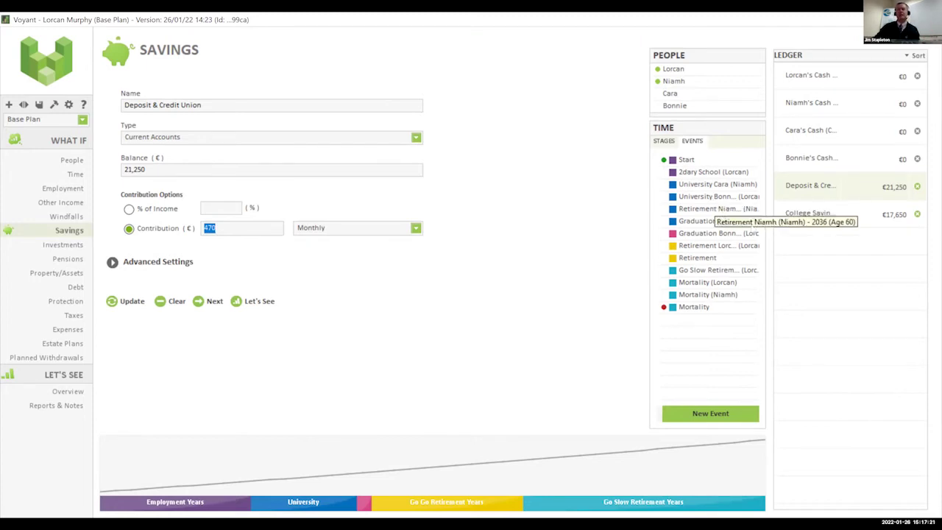
left_click(807, 215)
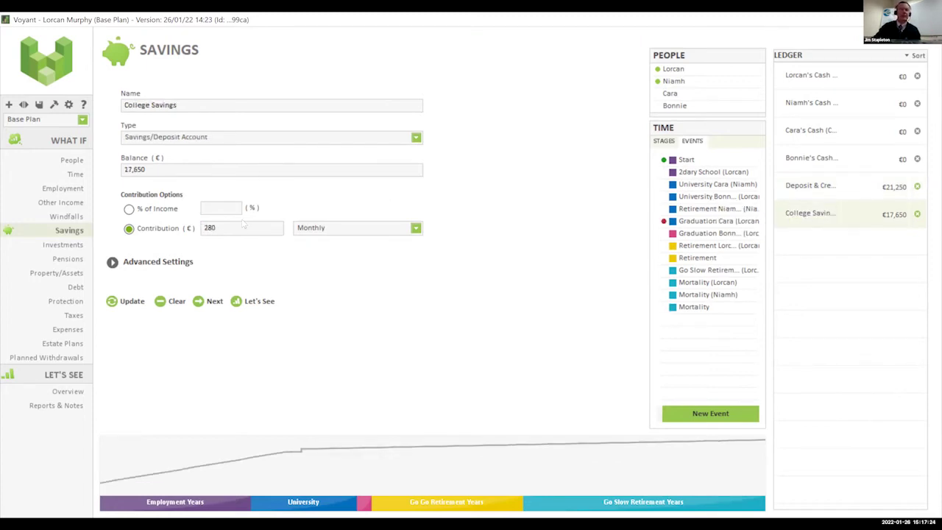
double_click(242, 232)
left_click(63, 245)
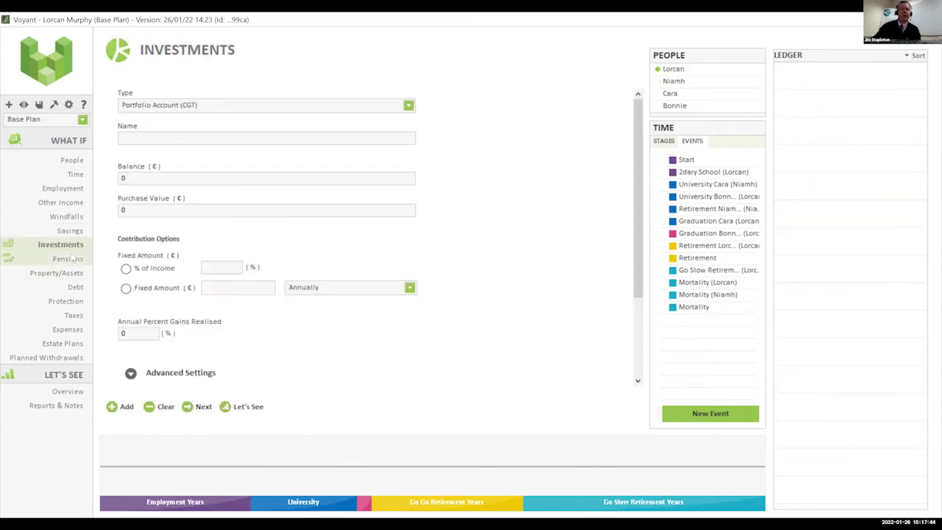
left_click(75, 260)
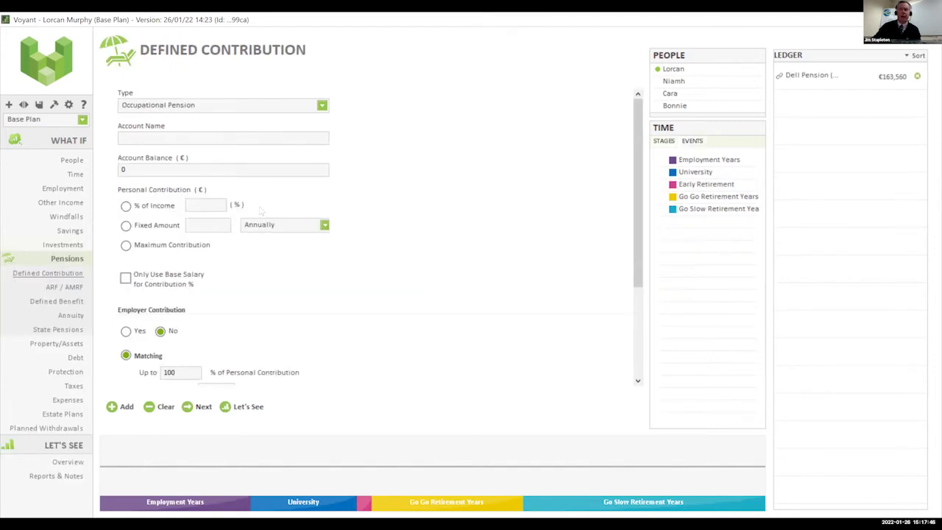
left_click(803, 81)
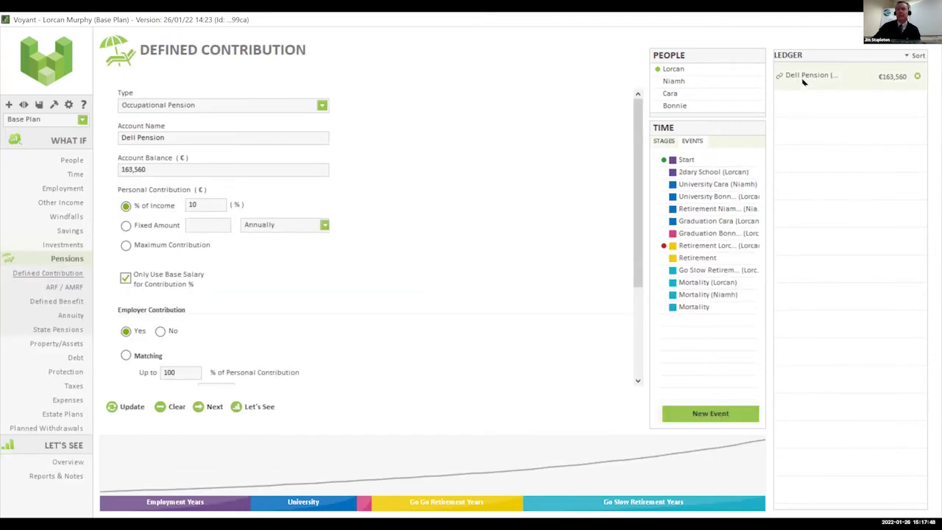
left_click(205, 172)
left_click(206, 209)
scroll(207, 307, "down", 2)
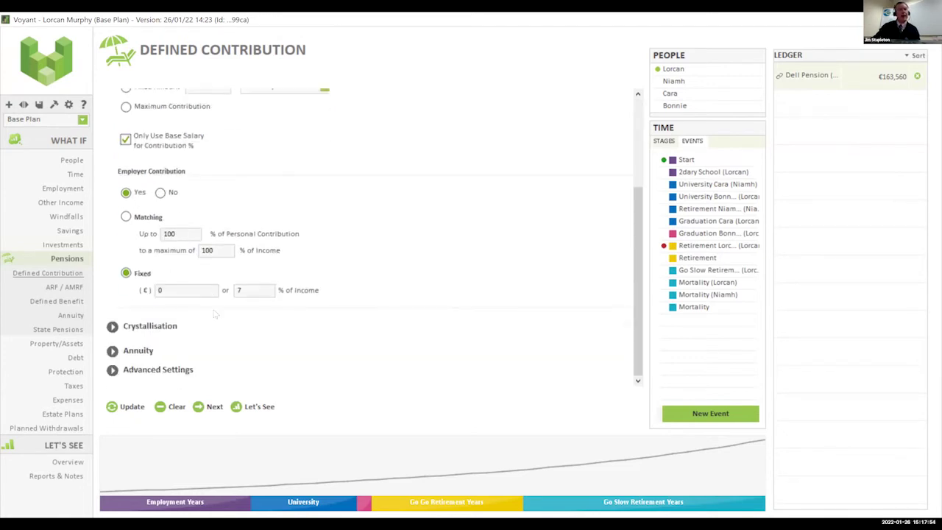
left_click(241, 292)
Step: Review the Dept. of Education Superannuation defined benefit pension and the State Pension entry
left_click(80, 304)
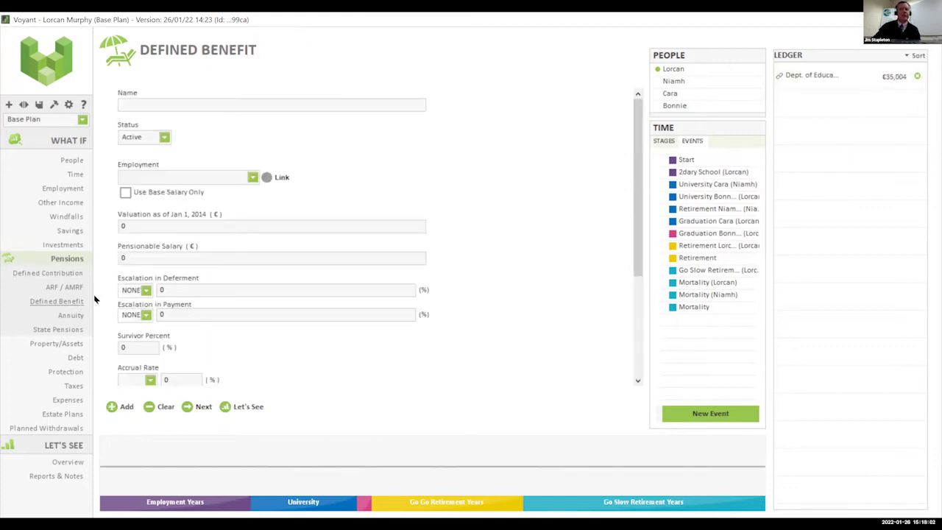
left_click(806, 79)
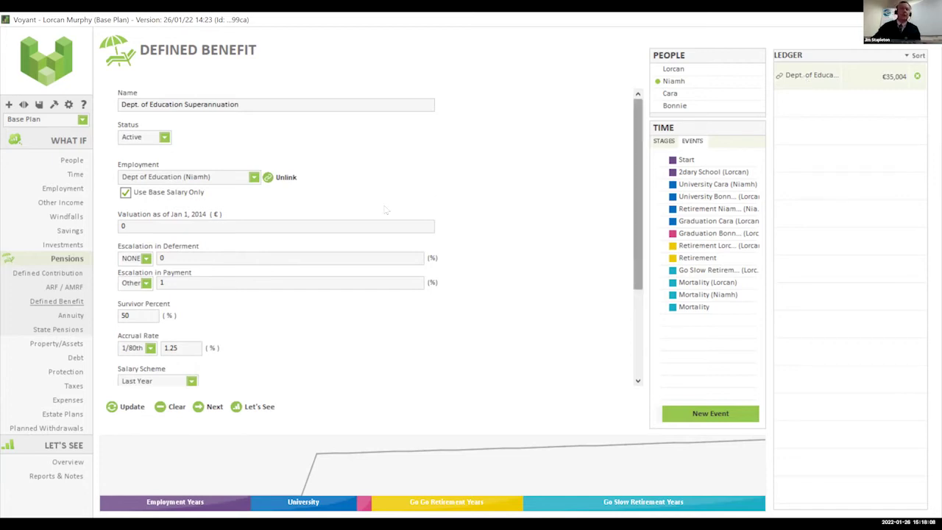
left_click(77, 330)
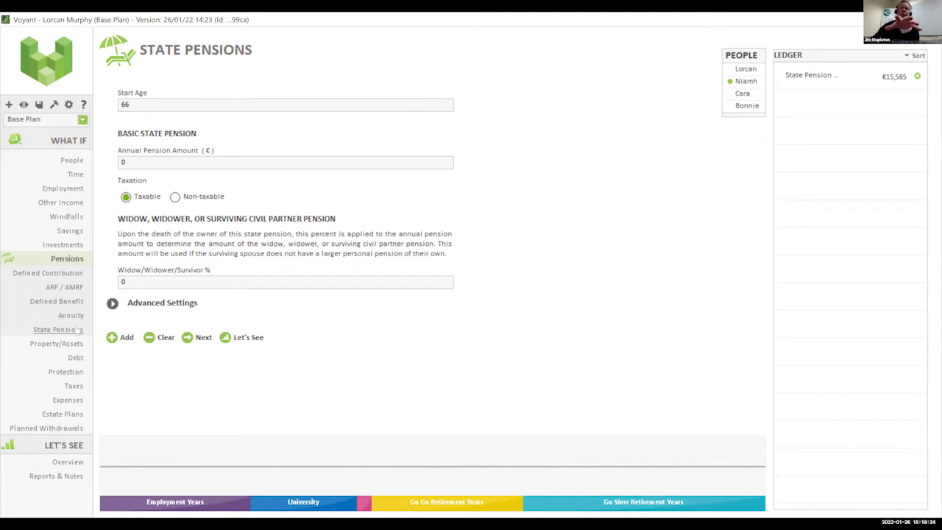
left_click(848, 83)
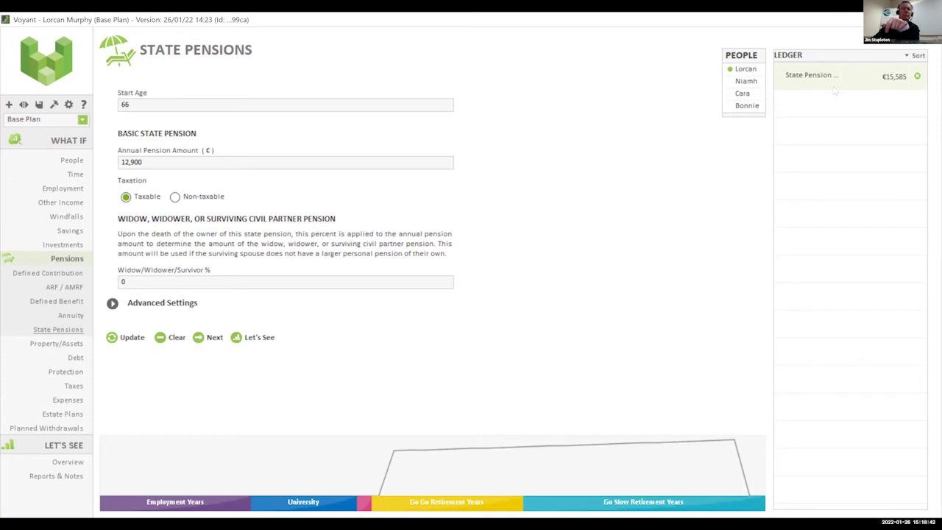
Step: Review the primary residence under Property/Assets and the EBS Mortgage and Car Loan under Debt
left_click(77, 344)
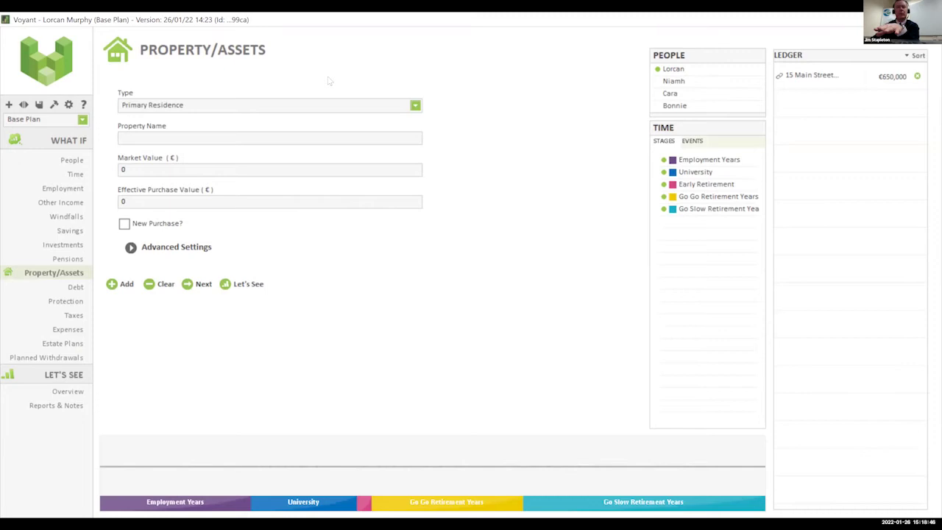
left_click(829, 85)
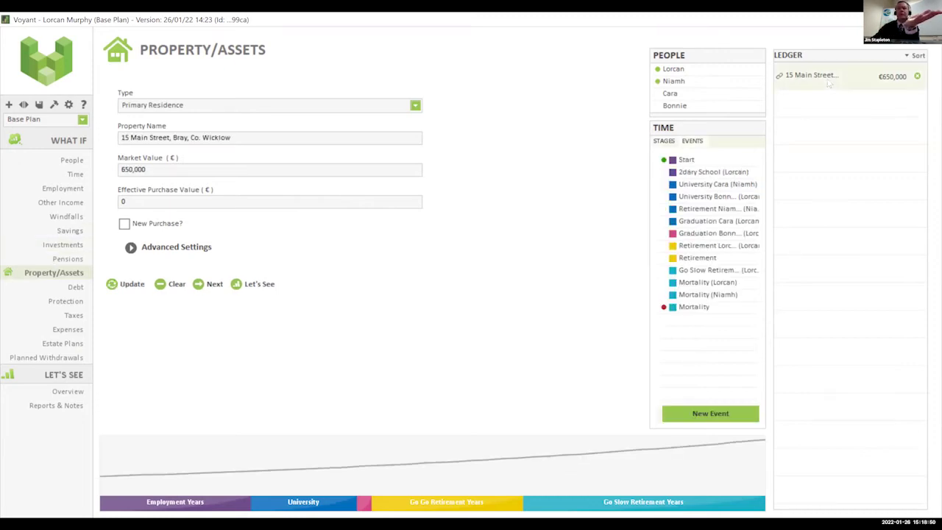
left_click(73, 287)
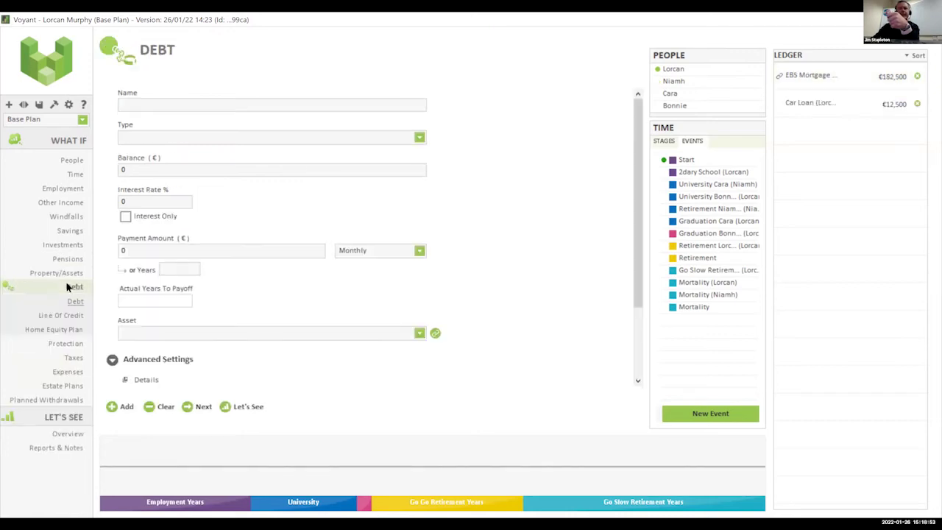
left_click(847, 78)
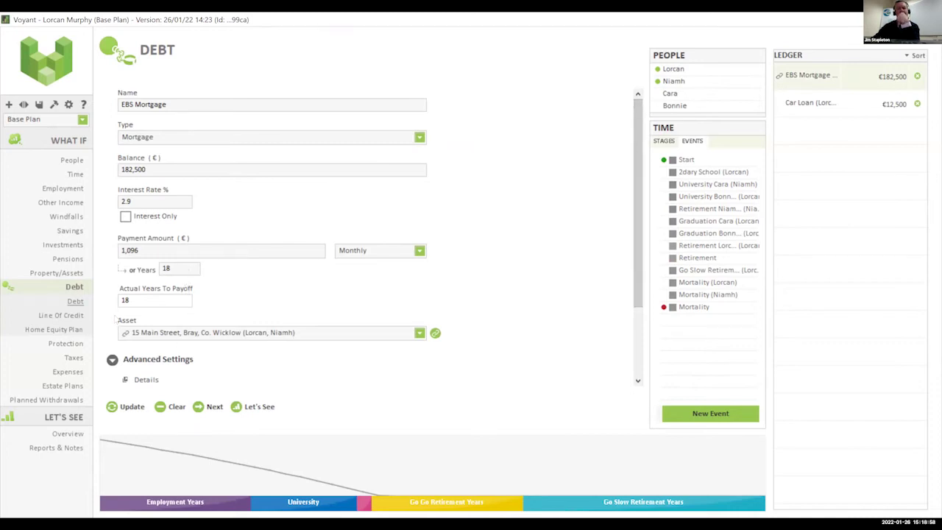
left_click(823, 107)
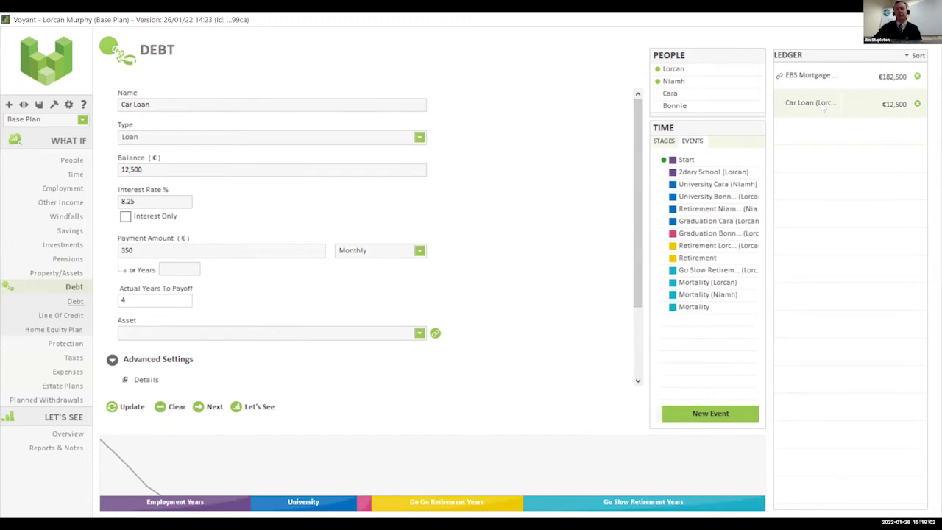
Step: Review the term assurance policies: Mortgage Protection, Dell Death in Service and DoE Death In Service
left_click(74, 343)
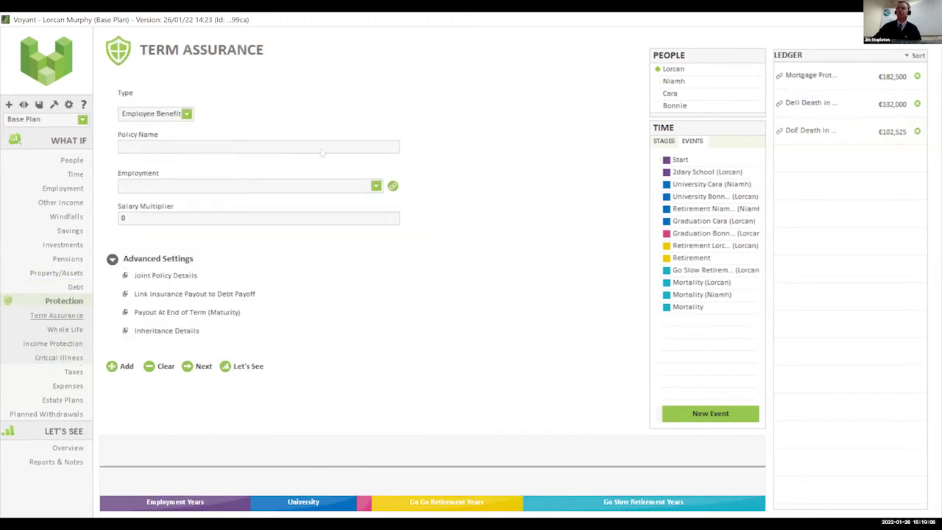
left_click(813, 76)
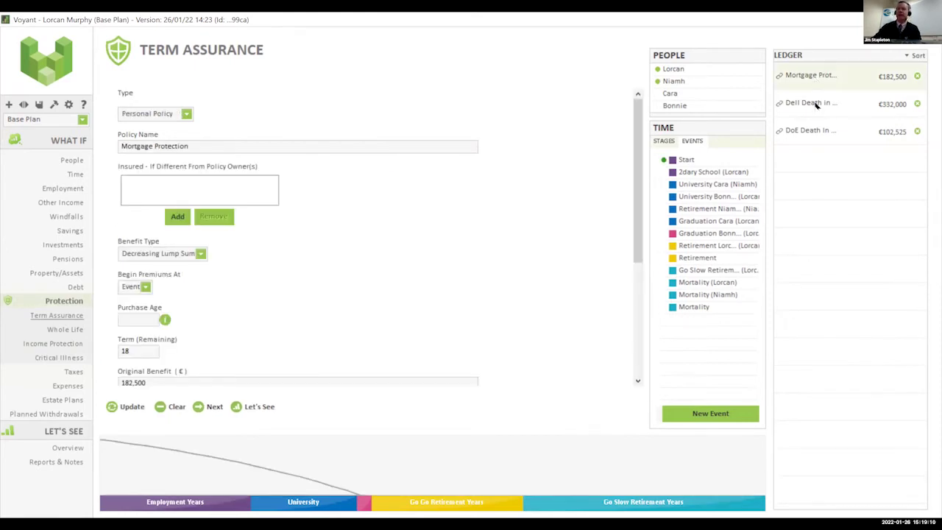
left_click(812, 103)
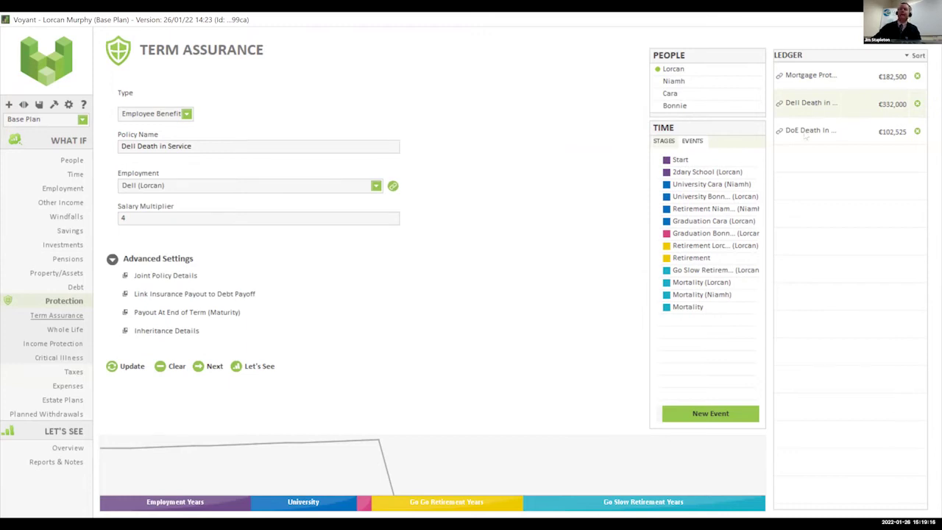
left_click(805, 132)
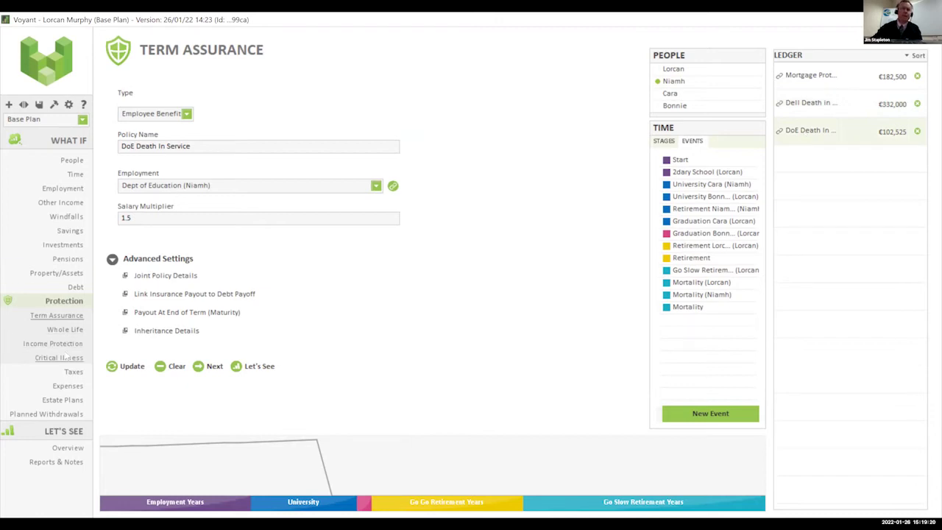
Step: Examine the Dell Income Protection policy and check the Critical Illness section
left_click(71, 344)
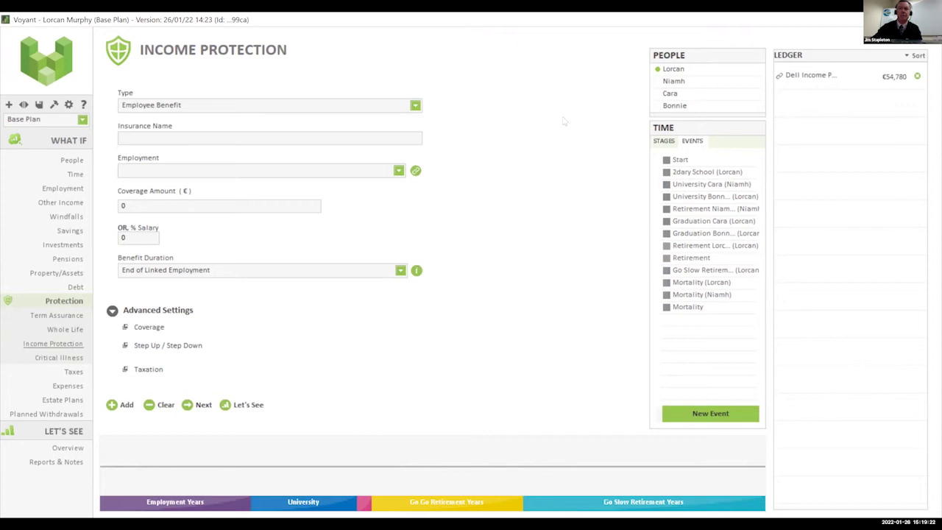
left_click(825, 84)
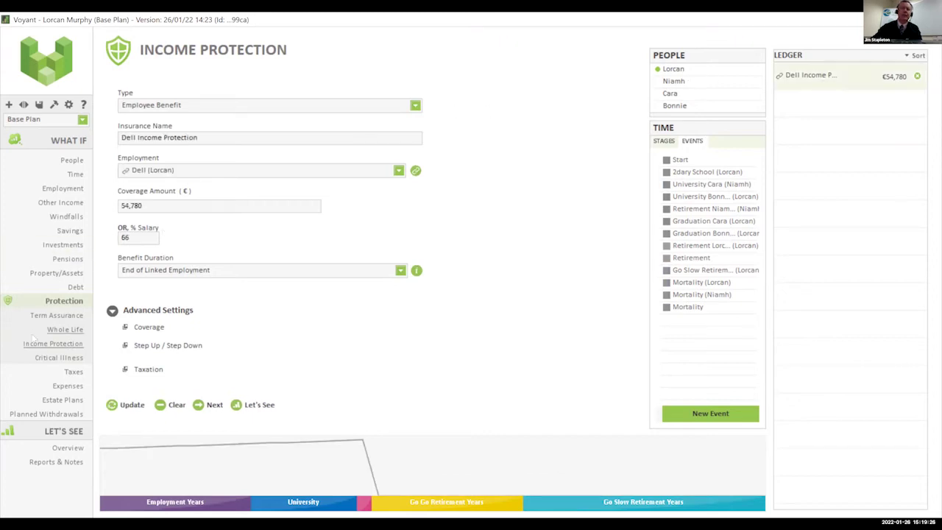
left_click(45, 360)
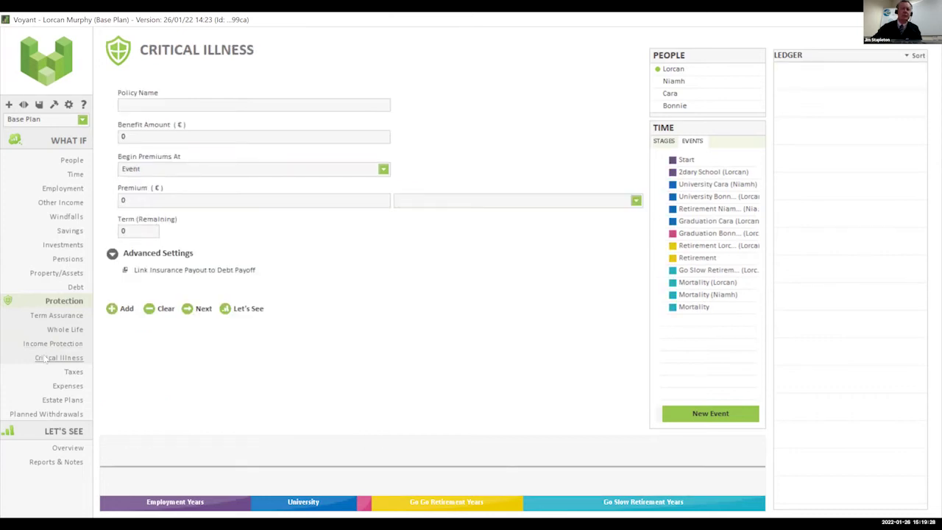
Step: Review both partners' monthly discretionary spending entries in the basic expenses
left_click(65, 387)
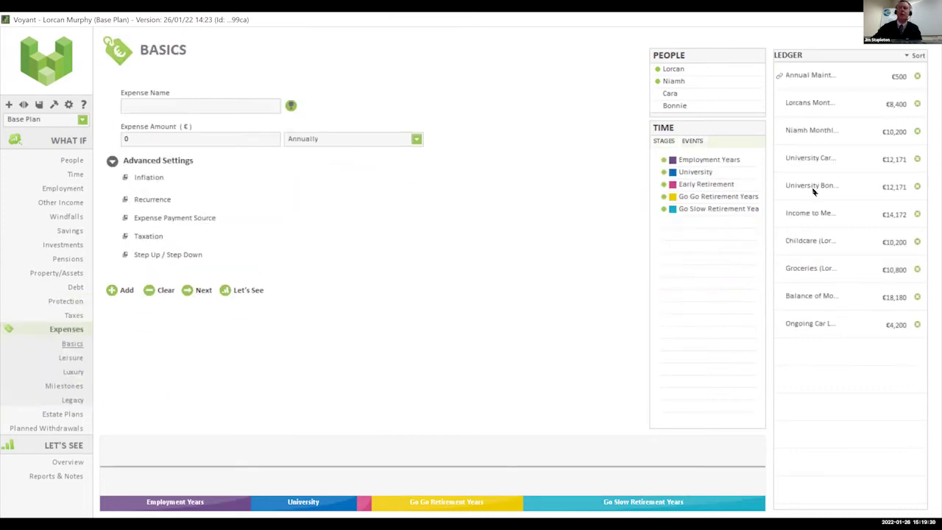
left_click(827, 108)
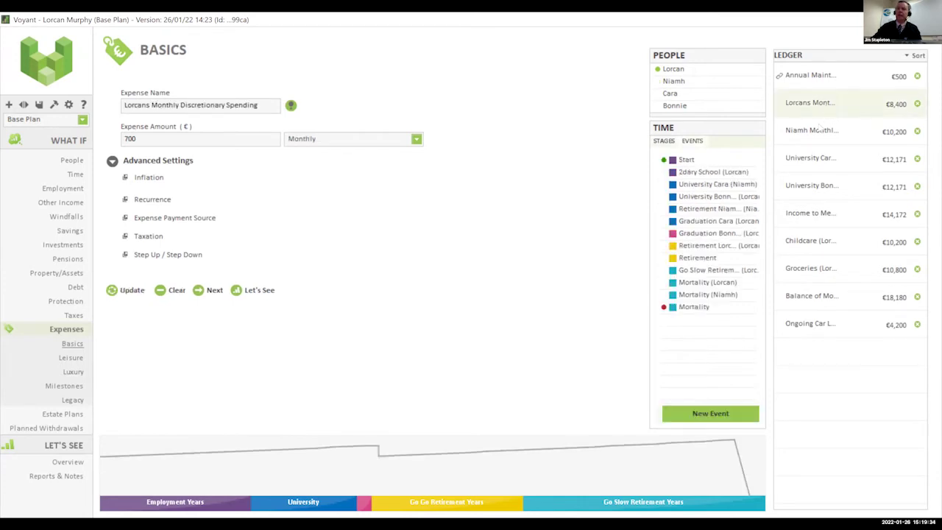
left_click(824, 132)
left_click(835, 111)
left_click(809, 137)
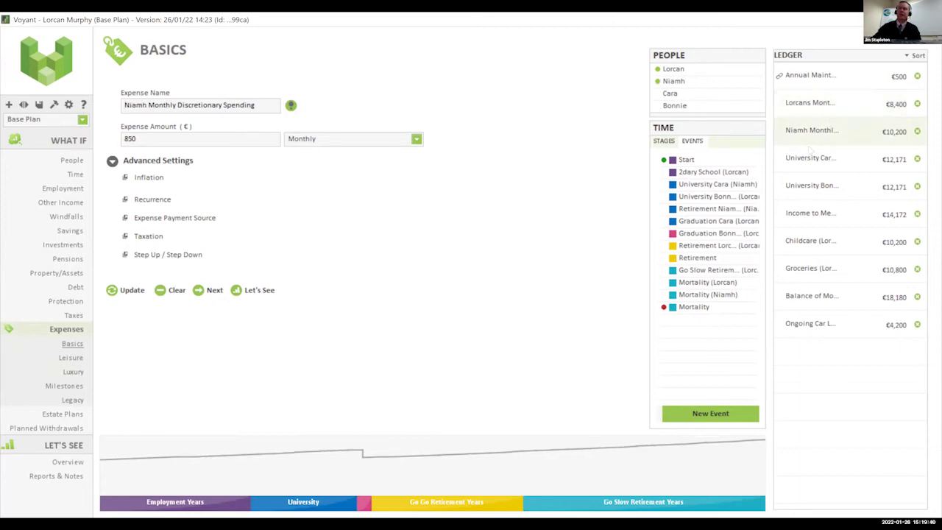
Step: Examine the children's university expenses and the Income to Meet Annual Expenses entry
left_click(814, 167)
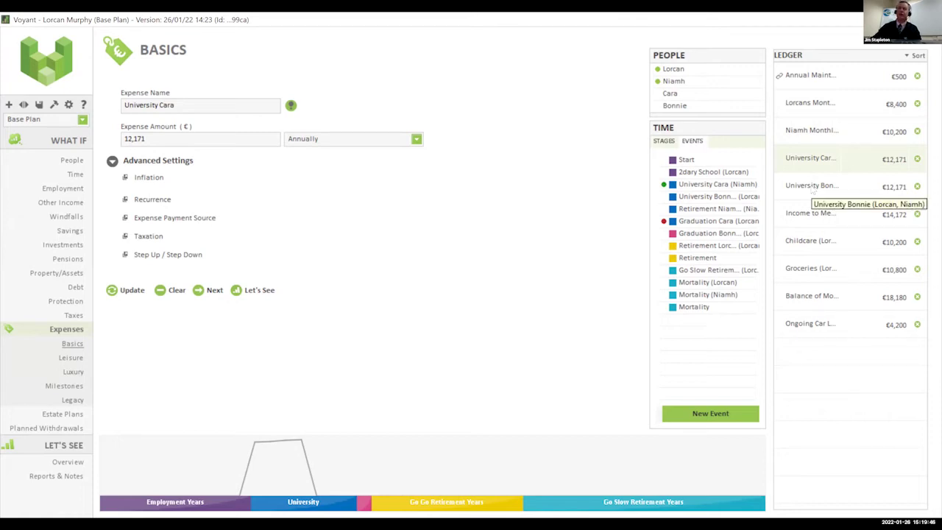
left_click(814, 188)
left_click(821, 166)
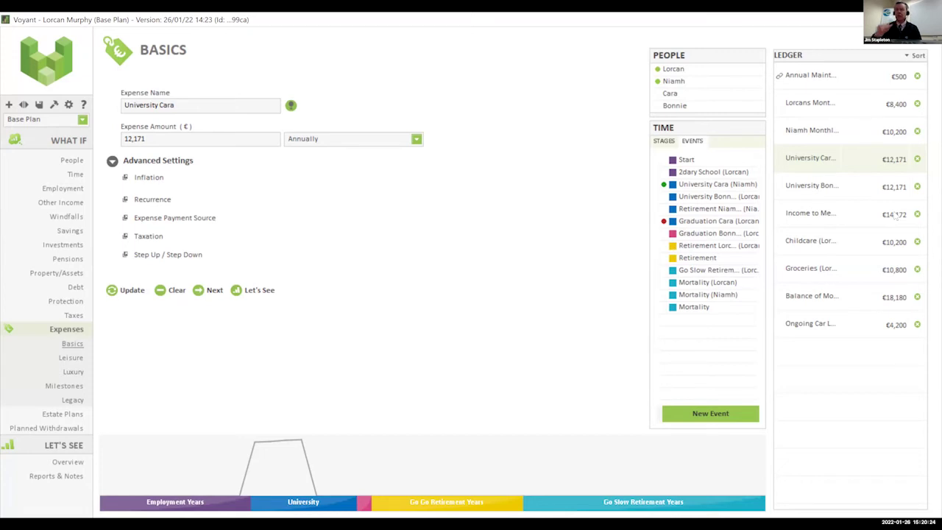
left_click(822, 220)
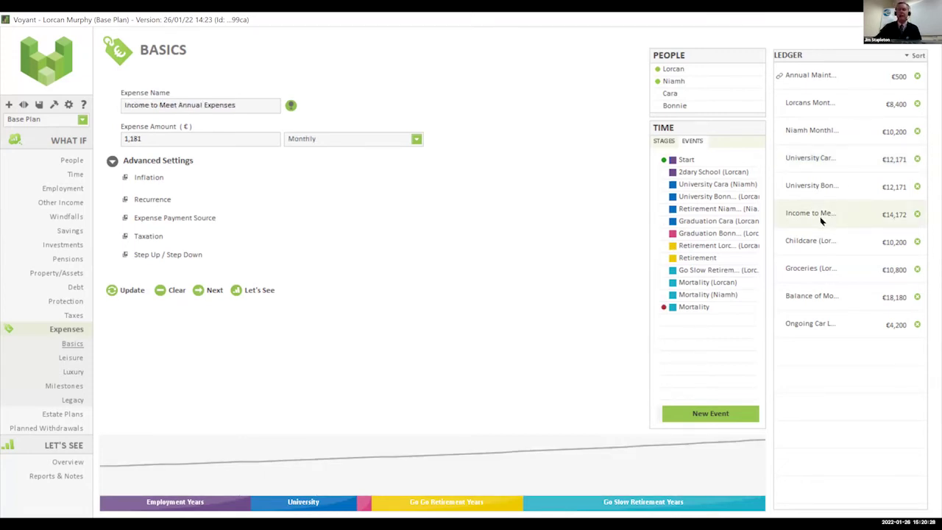
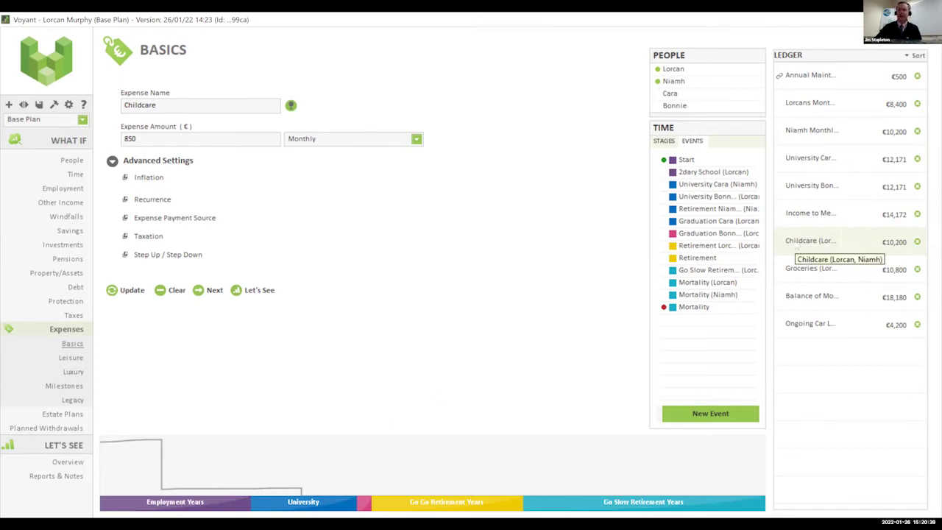
Step: Review the Groceries, Balance of Monthly Spending and Ongoing Car Loan entries in the basic expenses
left_click(810, 270)
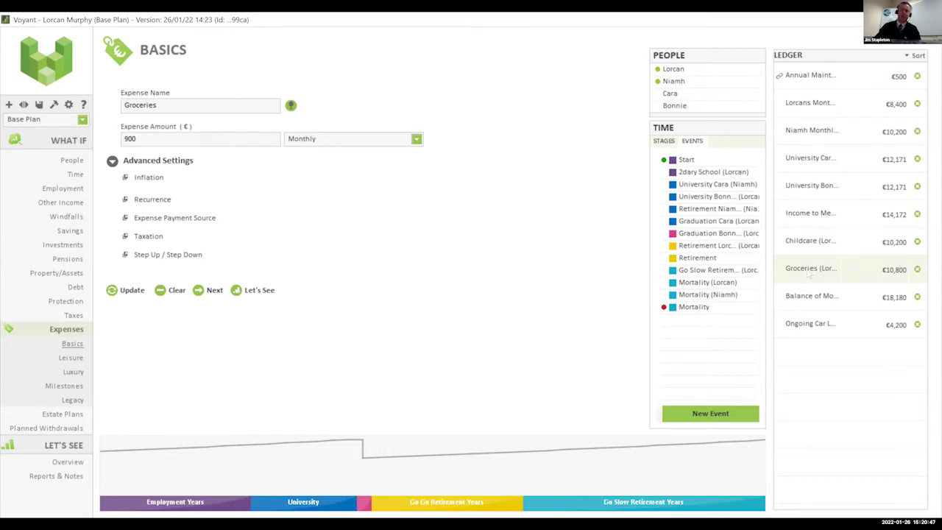
left_click(827, 295)
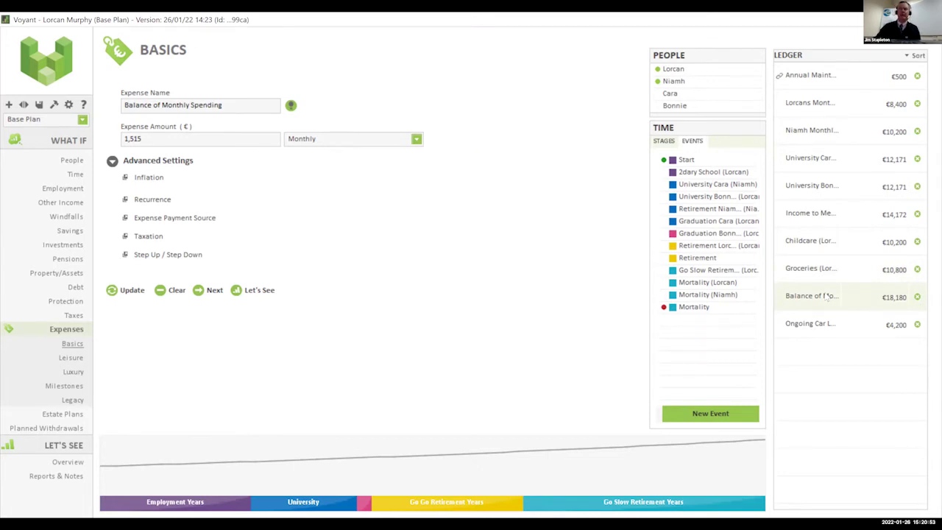
left_click(825, 329)
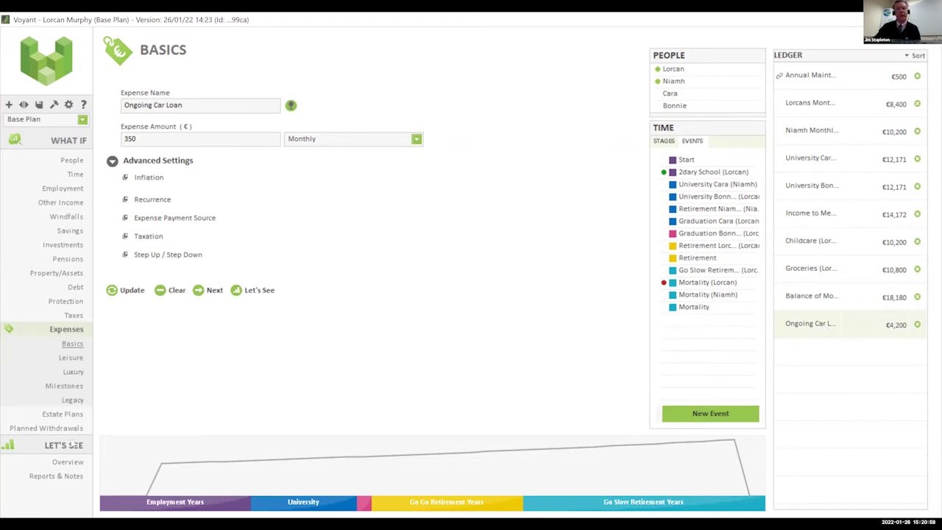
Step: View the base plan's detailed cash flow chart and check its life events on the timeline
left_click(71, 443)
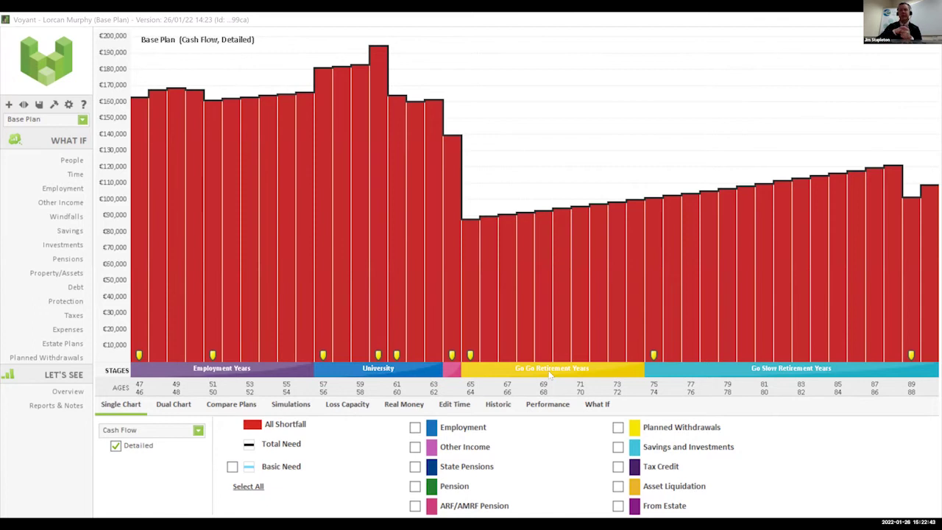
left_click(66, 176)
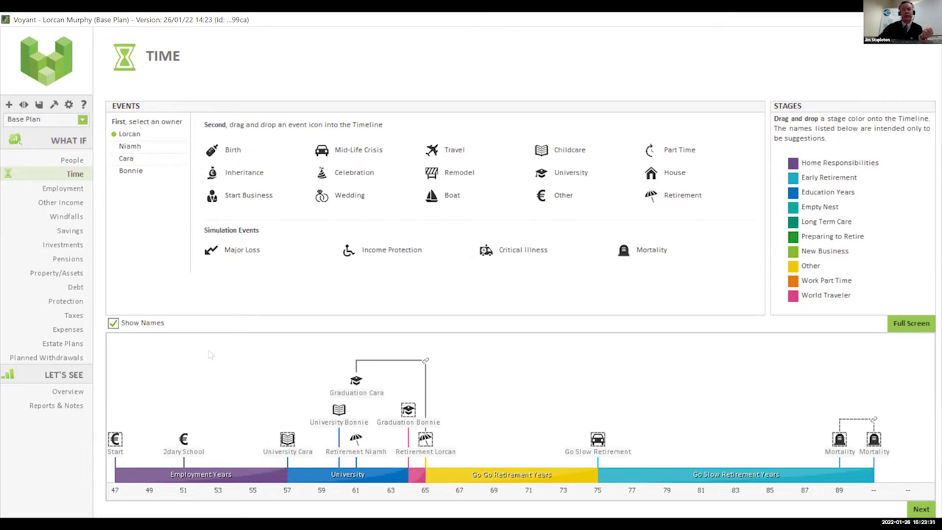
left_click(63, 375)
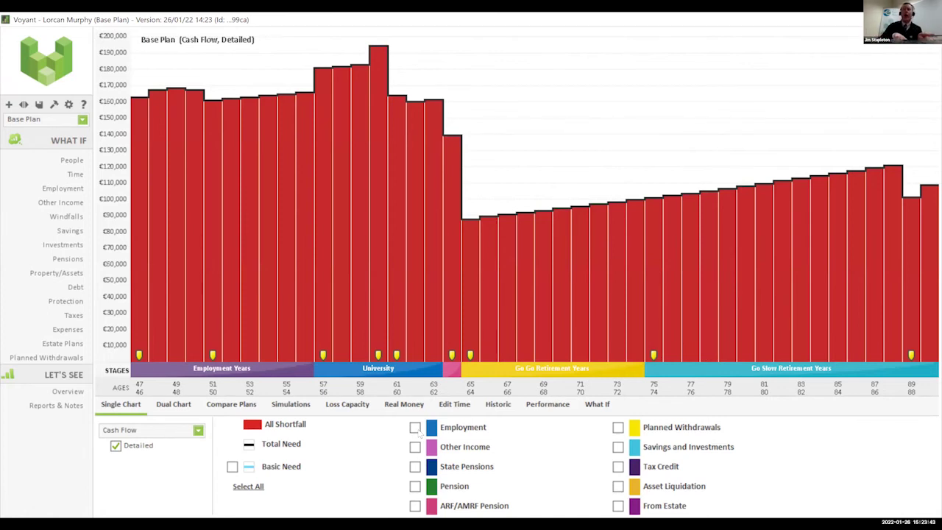
Step: Include employment, other income, planned withdrawals, ARF/AMRF pension, state pensions, pension, savings and investments, and tax credit in the cash flow chart
left_click(416, 428)
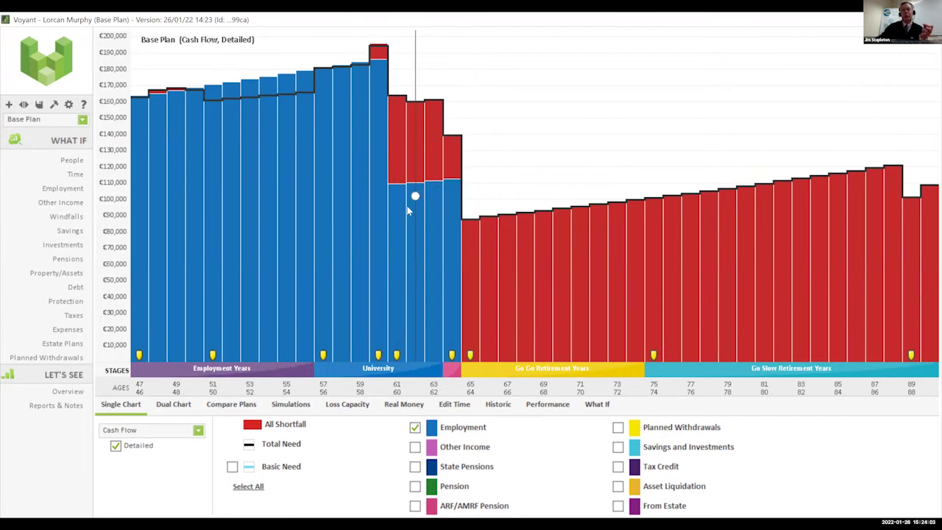
left_click(415, 446)
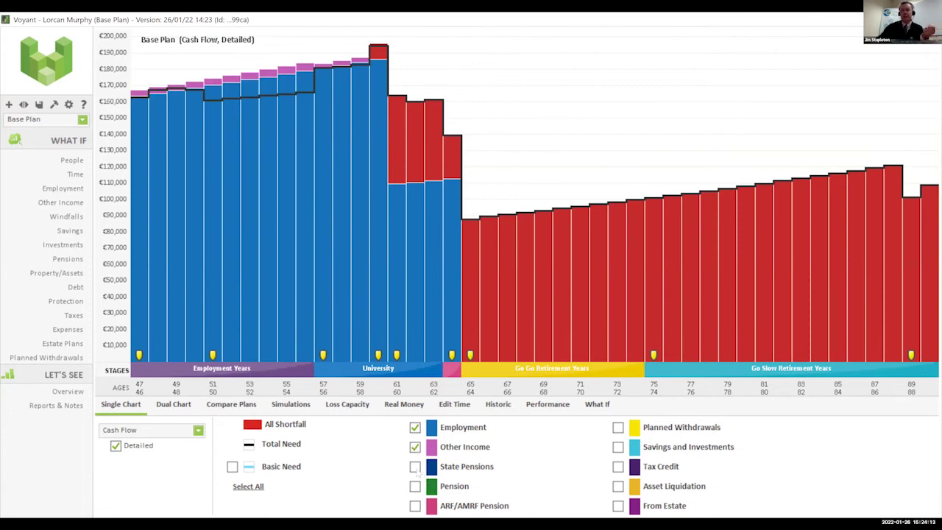
left_click(618, 428)
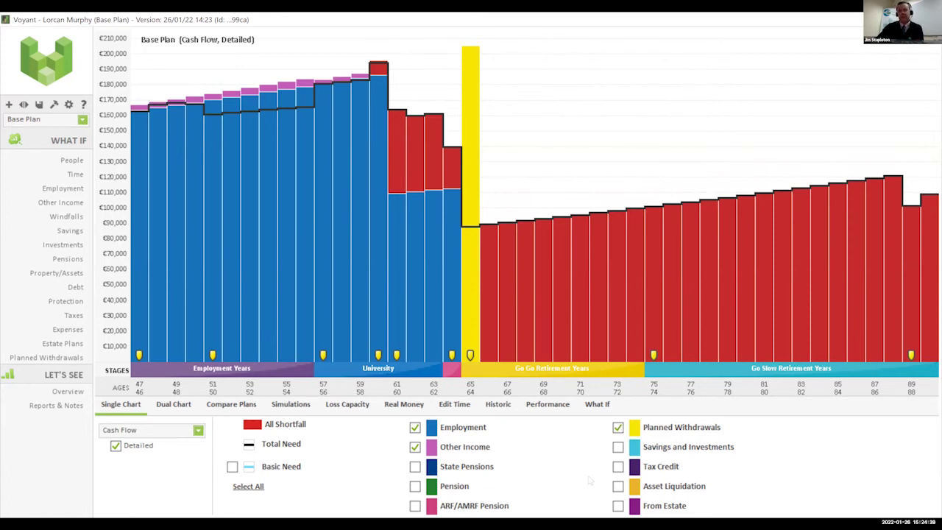
left_click(415, 507)
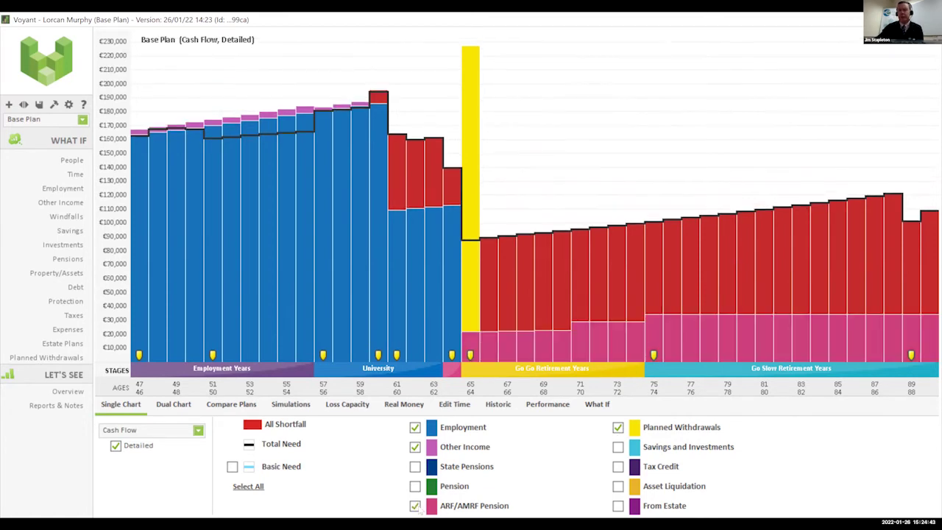
left_click(415, 466)
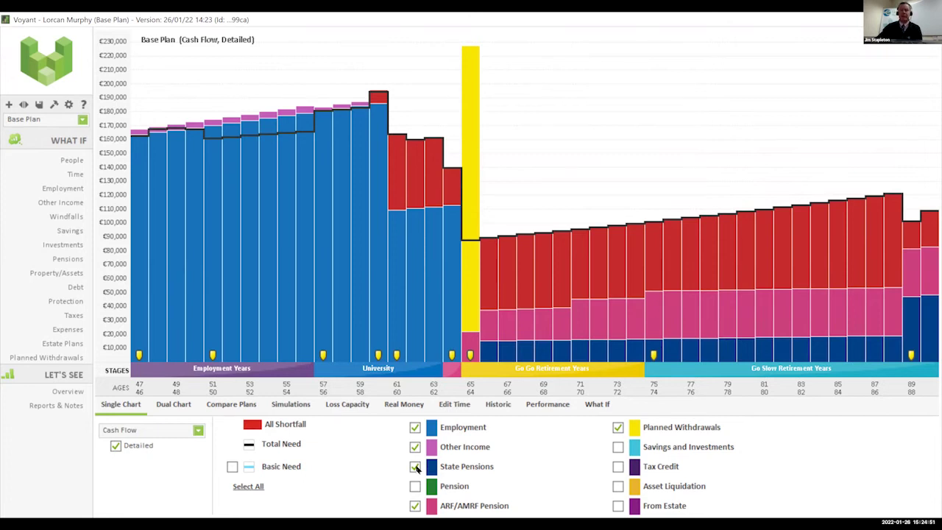
left_click(415, 485)
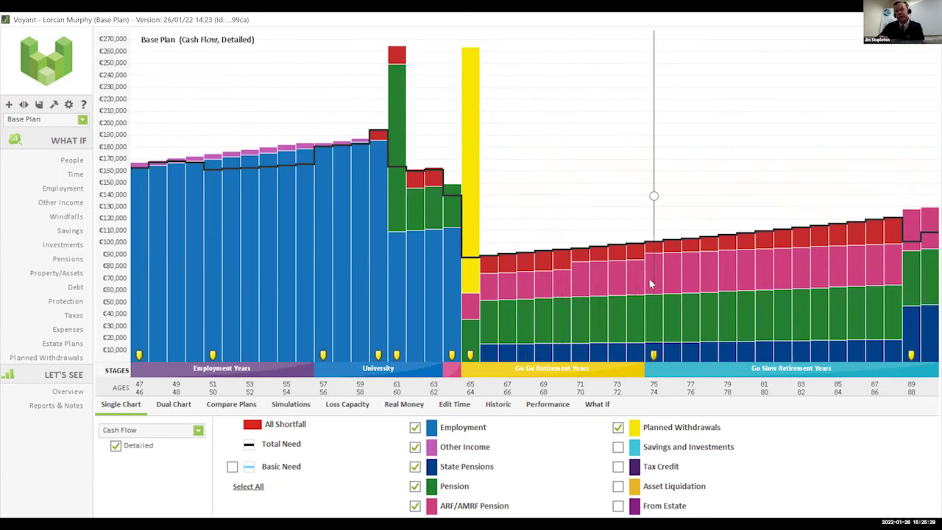
left_click(618, 446)
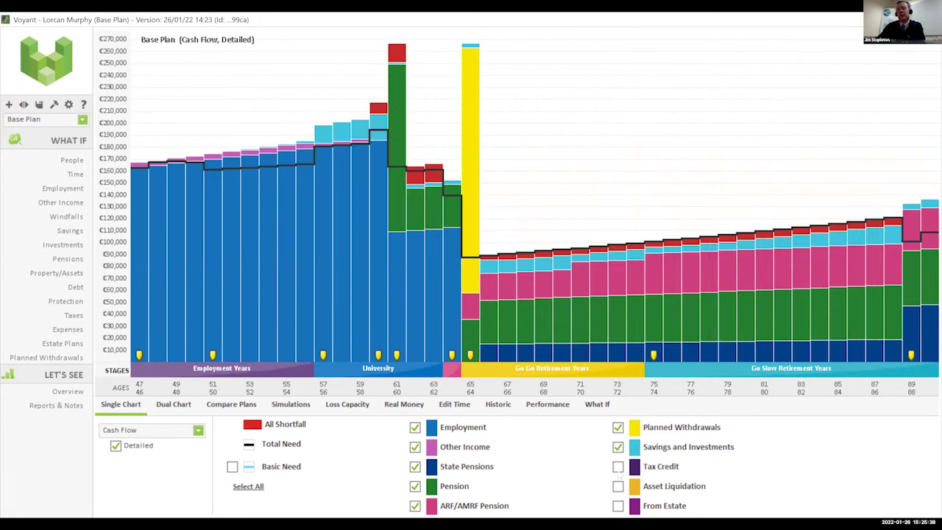
left_click(618, 467)
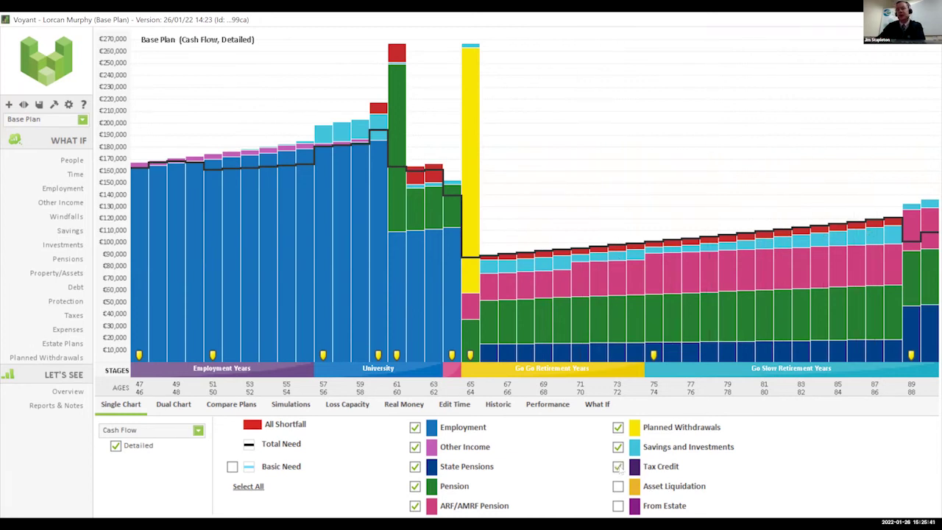
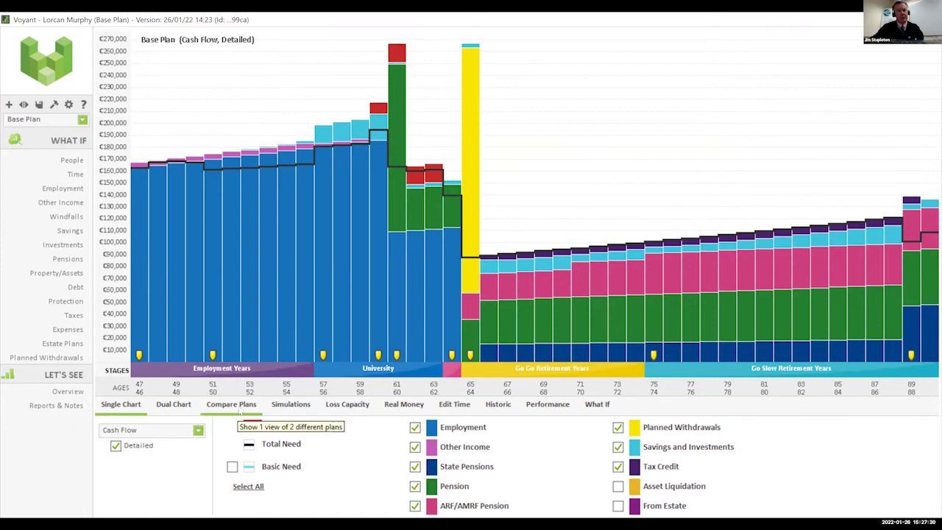
Step: Compare the Base Plan's cash flow with the University Funding Plan, examining the university years
left_click(240, 414)
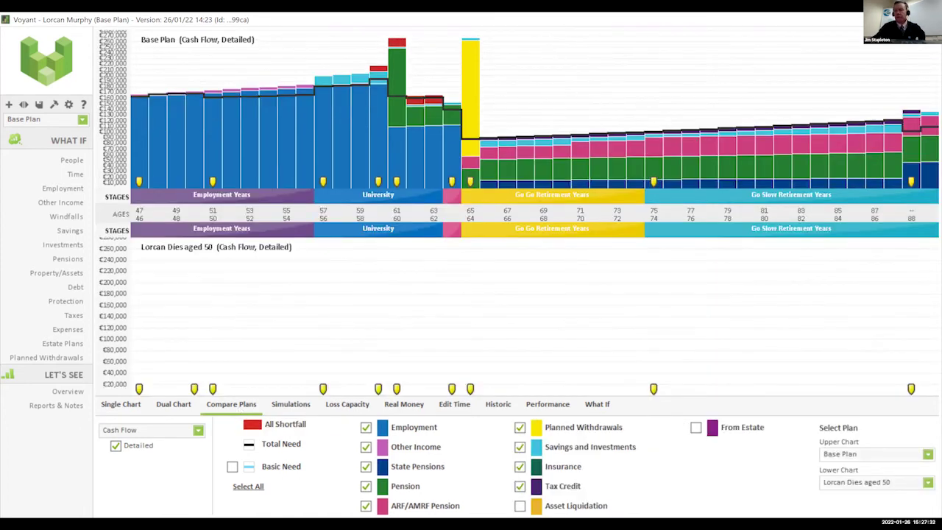
left_click(928, 482)
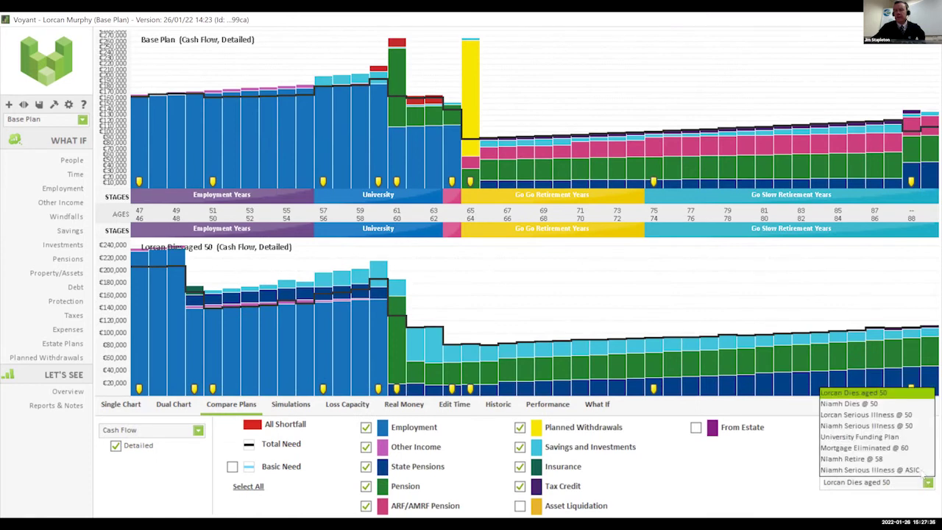
left_click(861, 437)
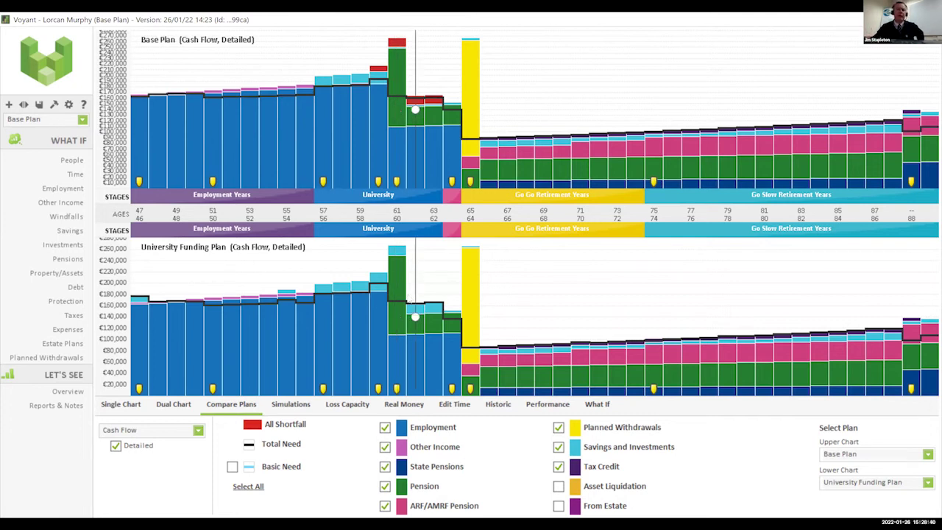
mouse_move(390, 181)
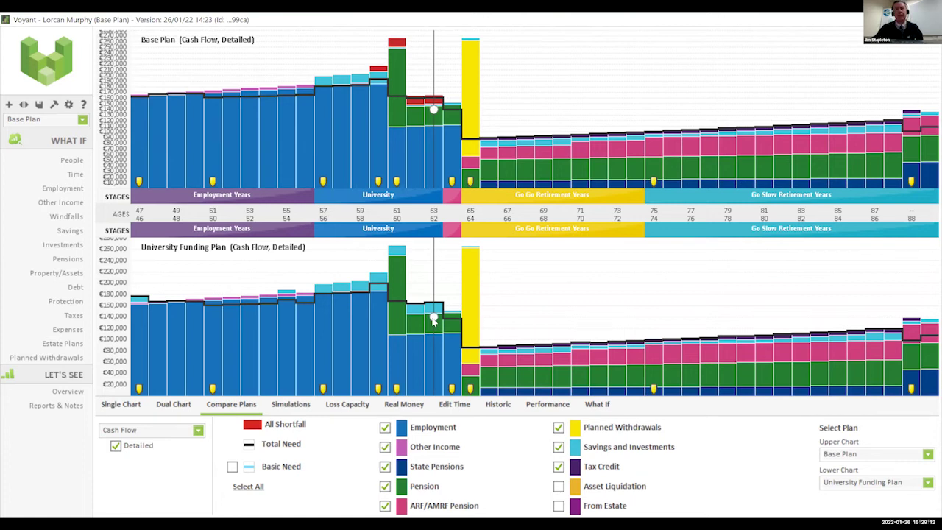
Step: Compare the Base Plan with the Mortgage Eliminated @ 60 plan by cash flow and debts, ending on the cash flow view
left_click(929, 483)
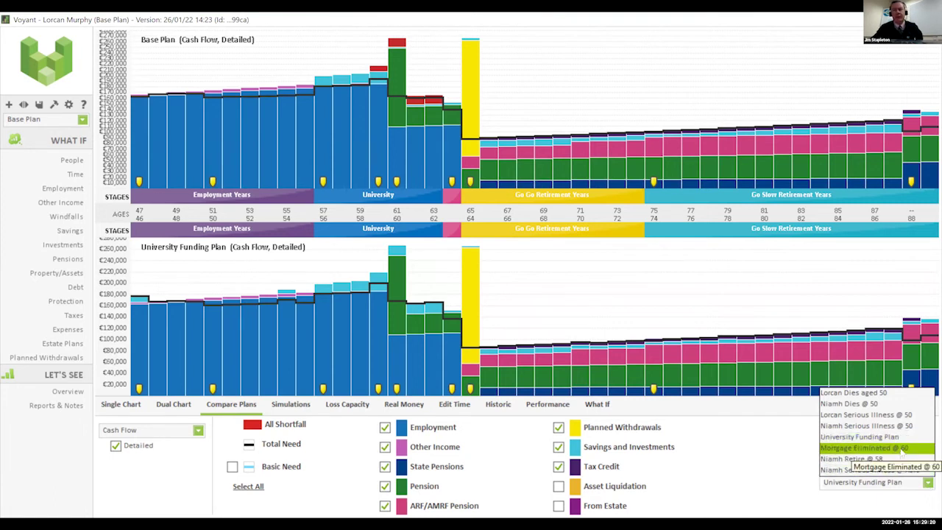
left_click(901, 449)
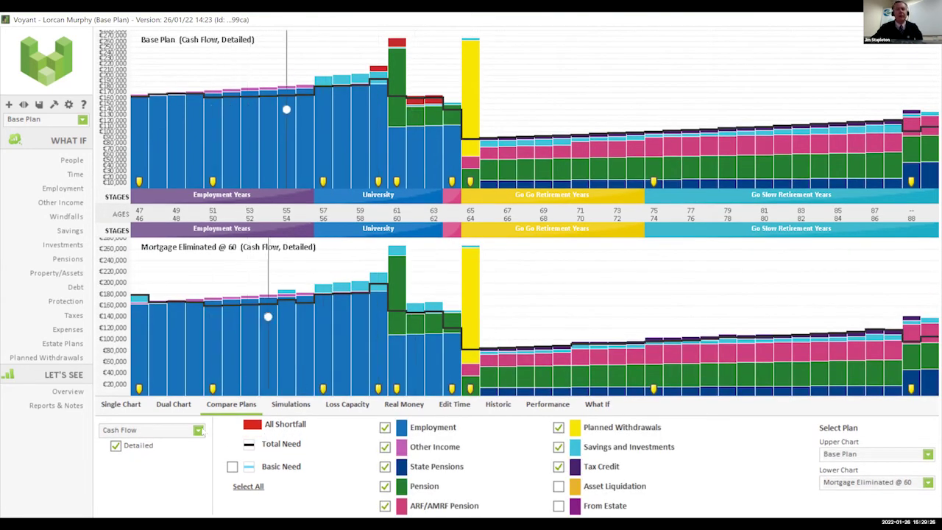
left_click(198, 433)
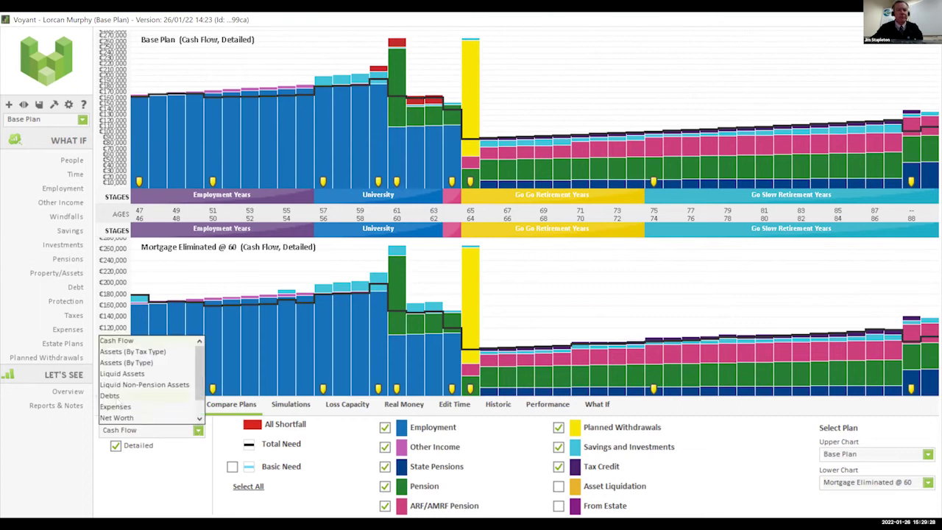
left_click(118, 397)
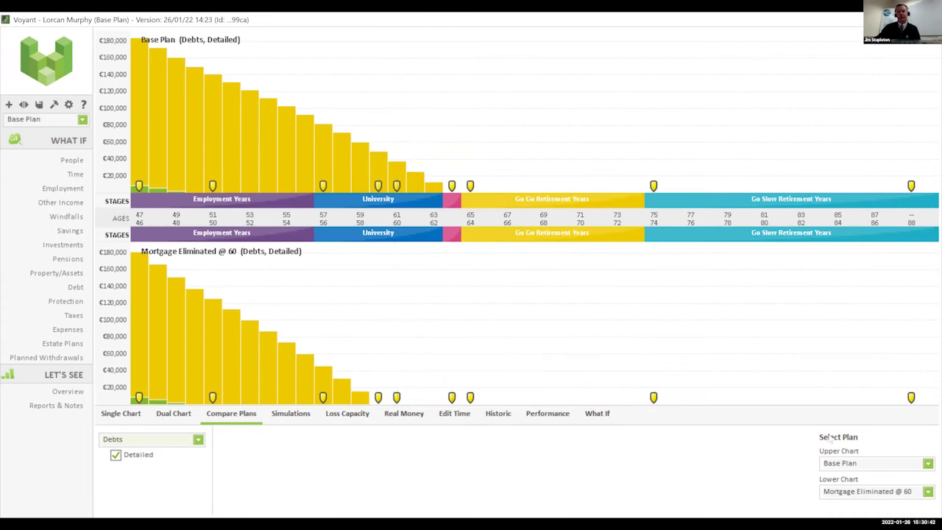
left_click(198, 439)
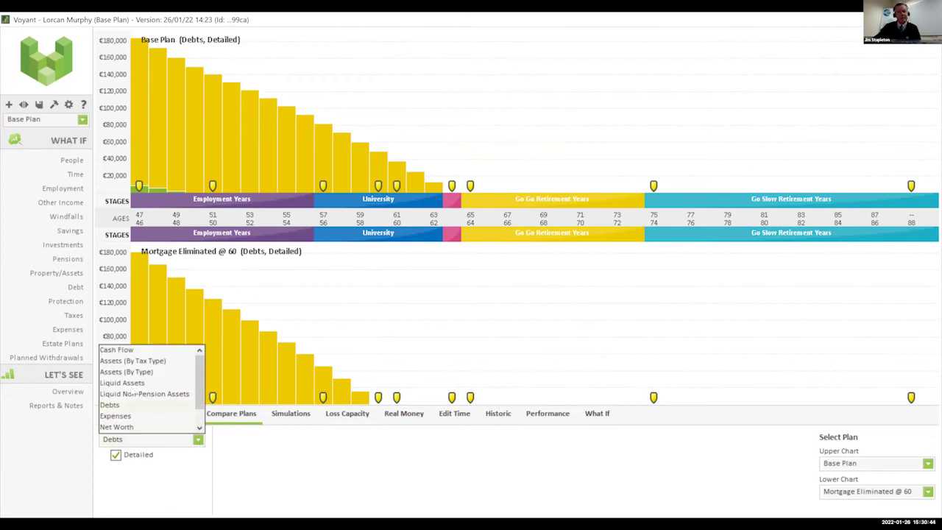
left_click(131, 351)
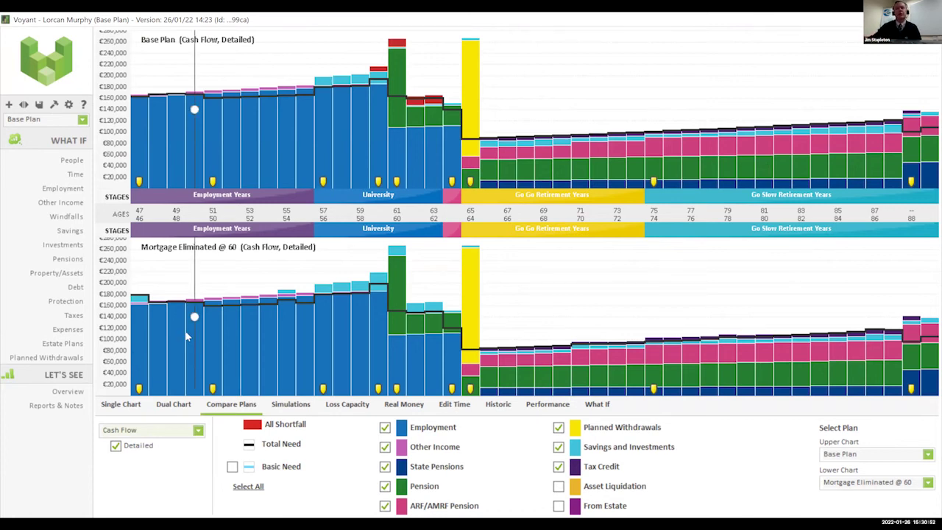
Step: Compare the Base Plan with the early retirement at 58 plan by cash flow and debts, ending on the cash flow view
left_click(929, 483)
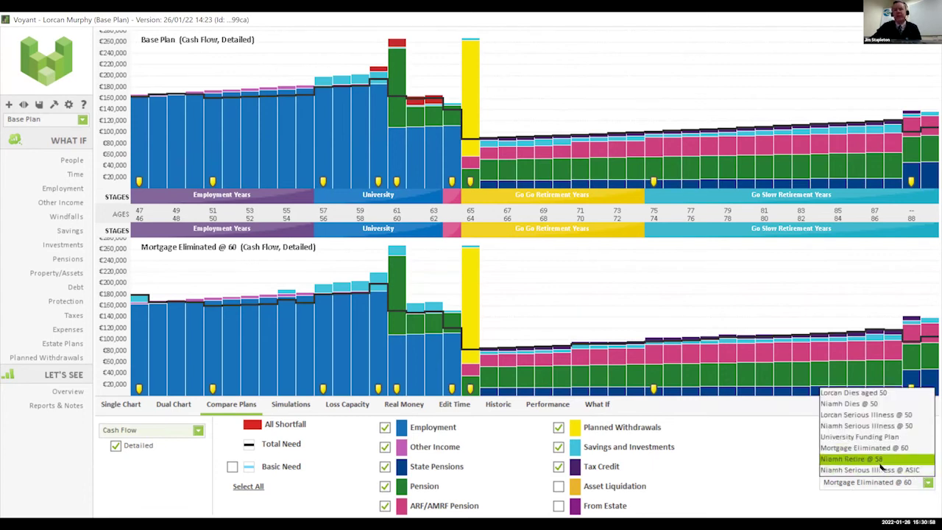
left_click(852, 459)
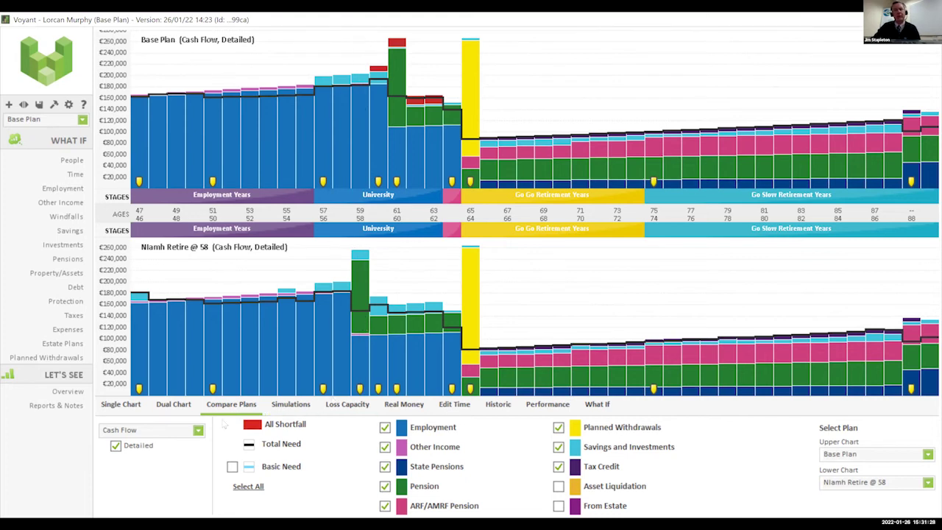
left_click(198, 431)
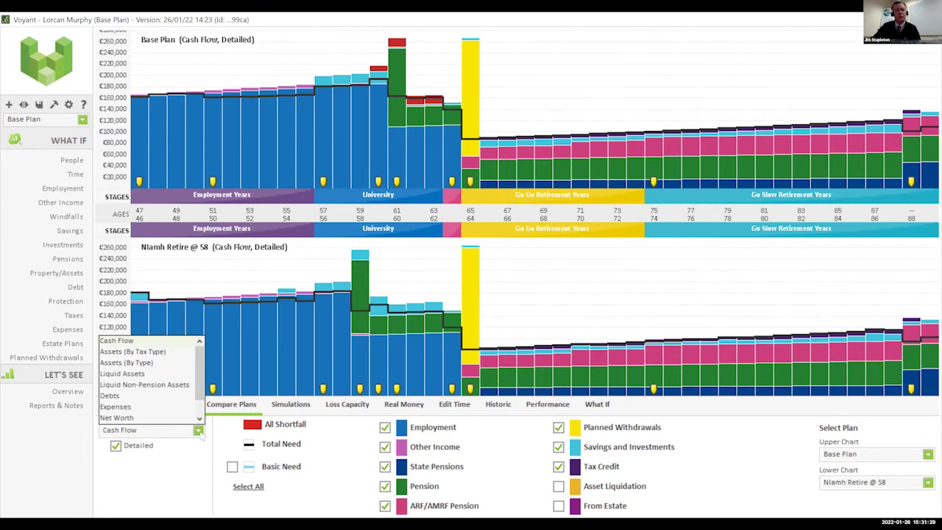
left_click(158, 398)
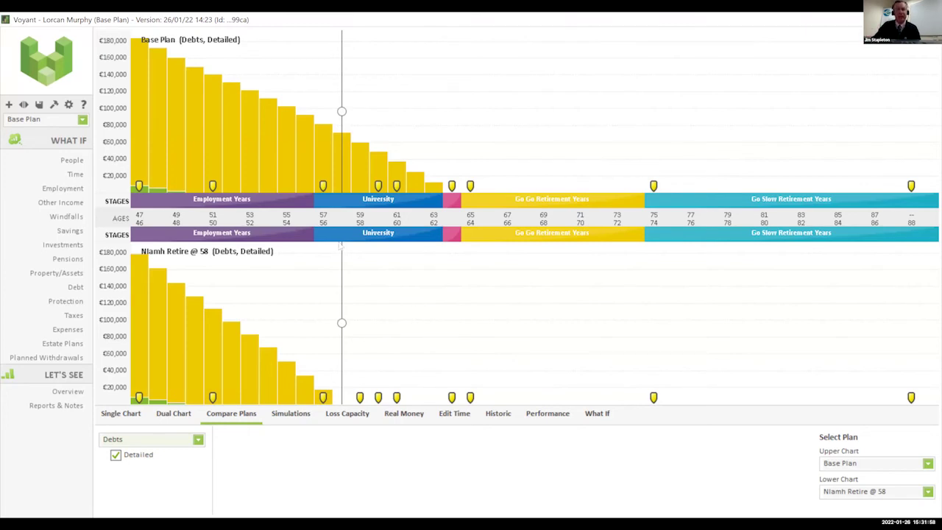
left_click(198, 440)
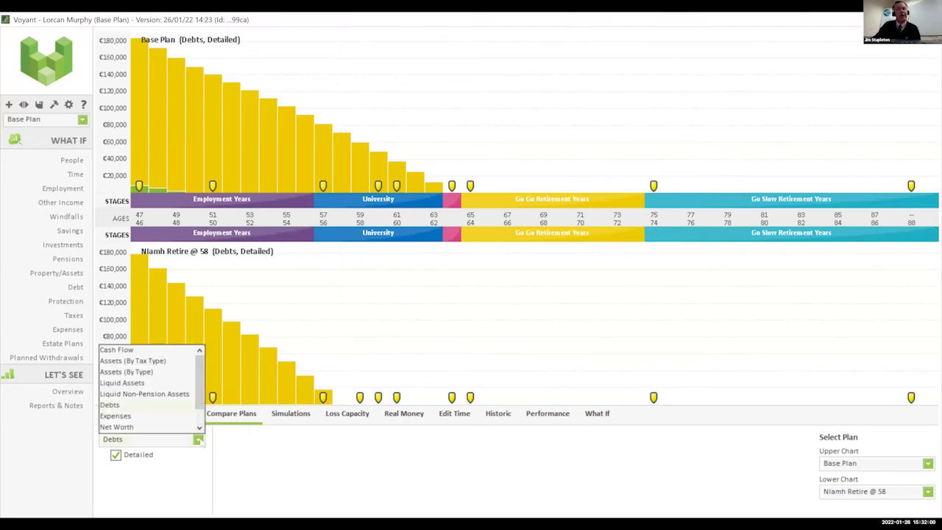
left_click(147, 350)
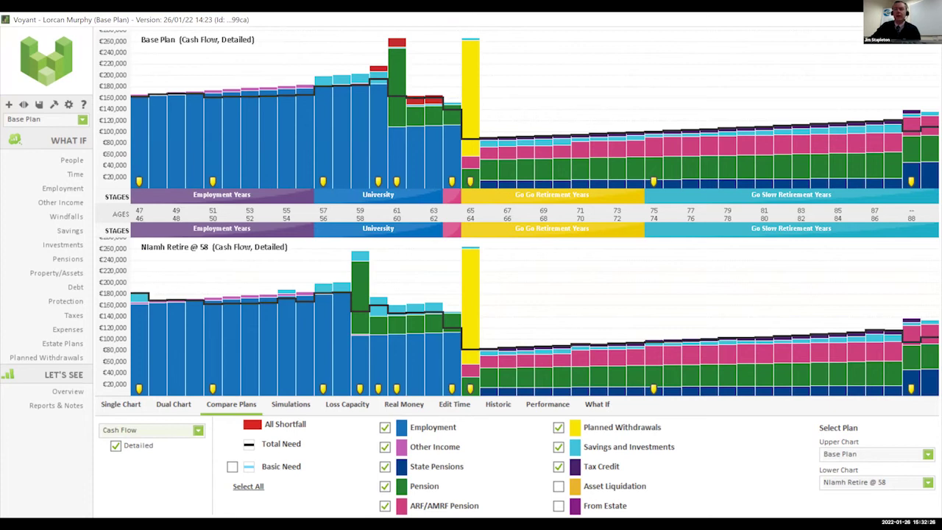
Step: Compare the Base Plan's cash flow with the husband's death aged 50 scenario and the wife's death at 50 scenario
left_click(928, 483)
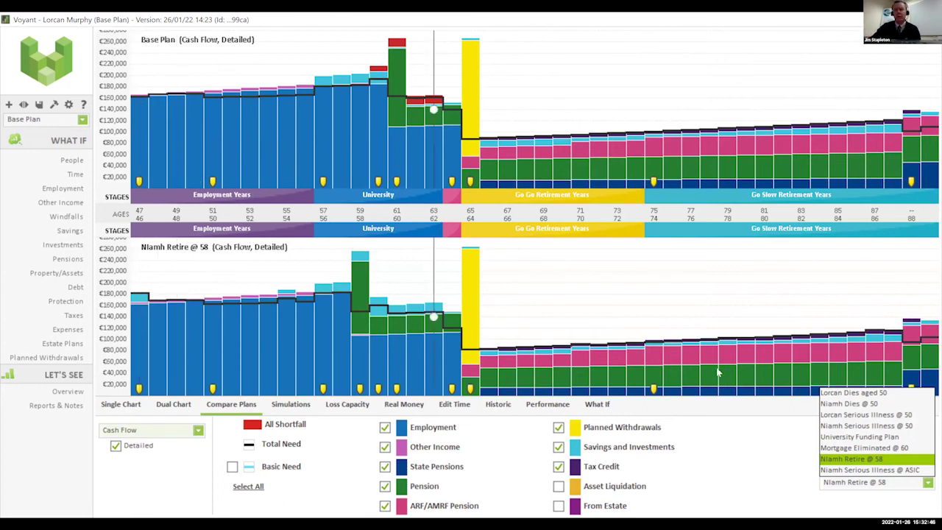
left_click(856, 395)
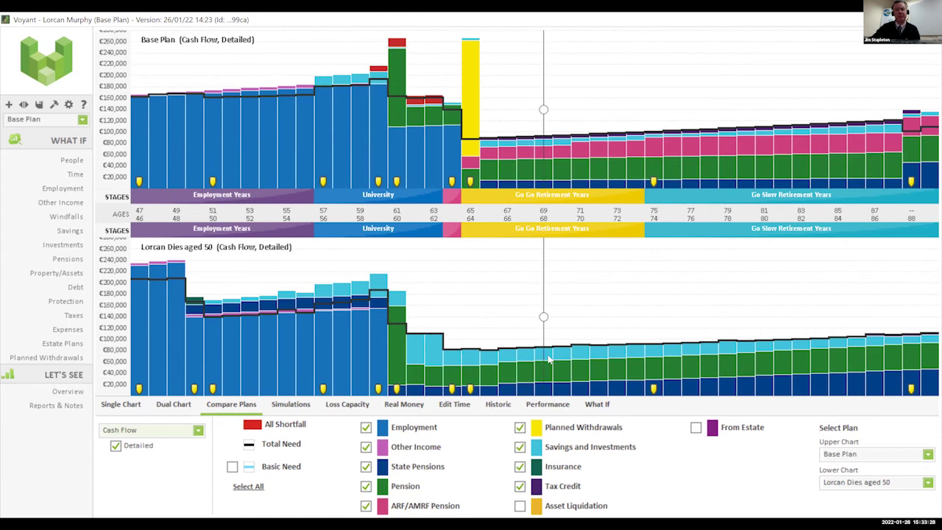
left_click(929, 483)
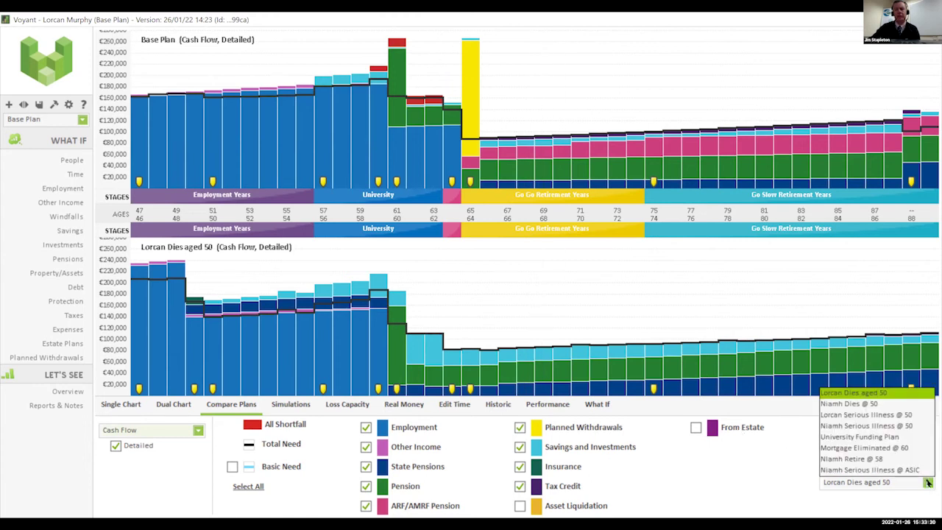
left_click(884, 407)
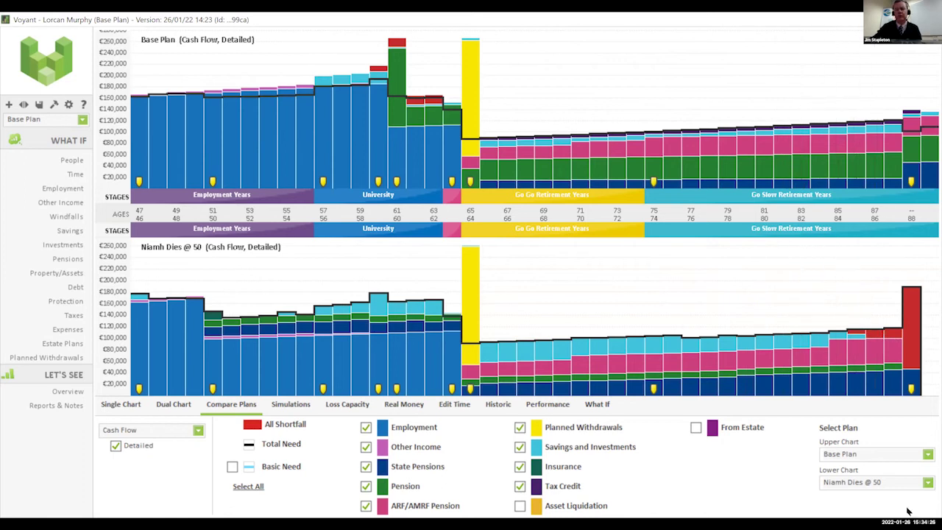
Step: Compare the Base Plan's cash flow with the husband's Serious Illness @ 50 scenario and the wife's Serious Illness @ 50 scenario
left_click(926, 488)
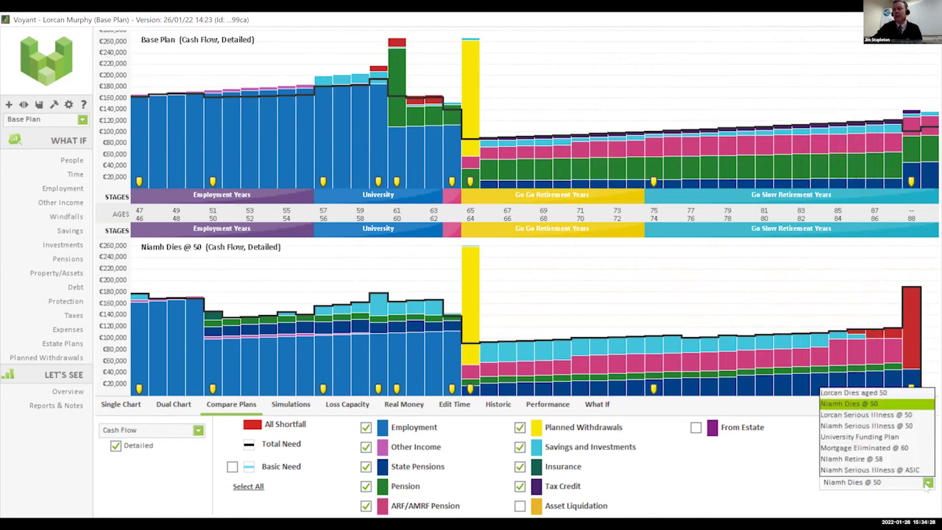
left_click(872, 415)
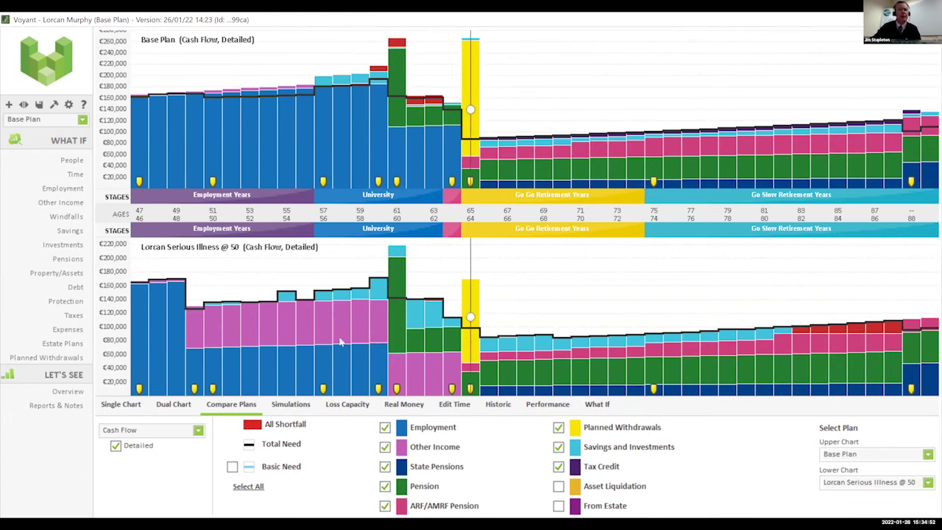
left_click(928, 483)
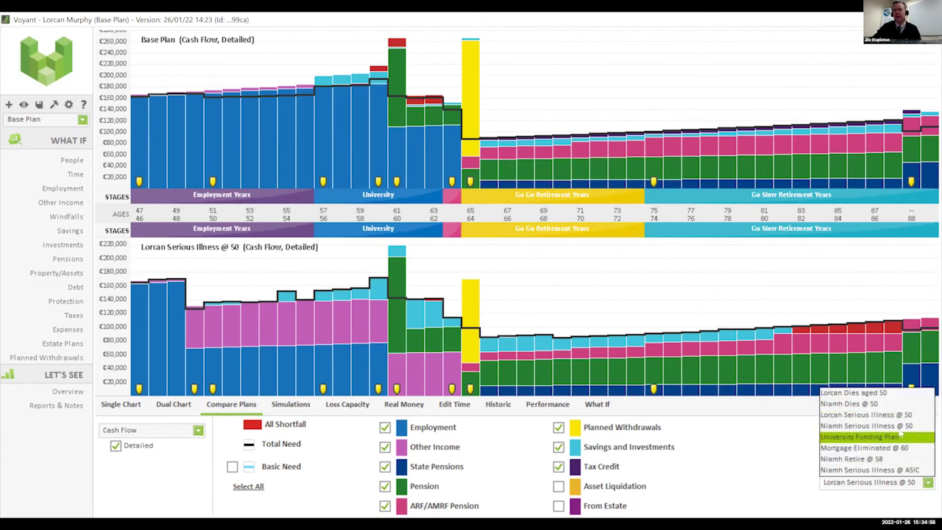
left_click(867, 426)
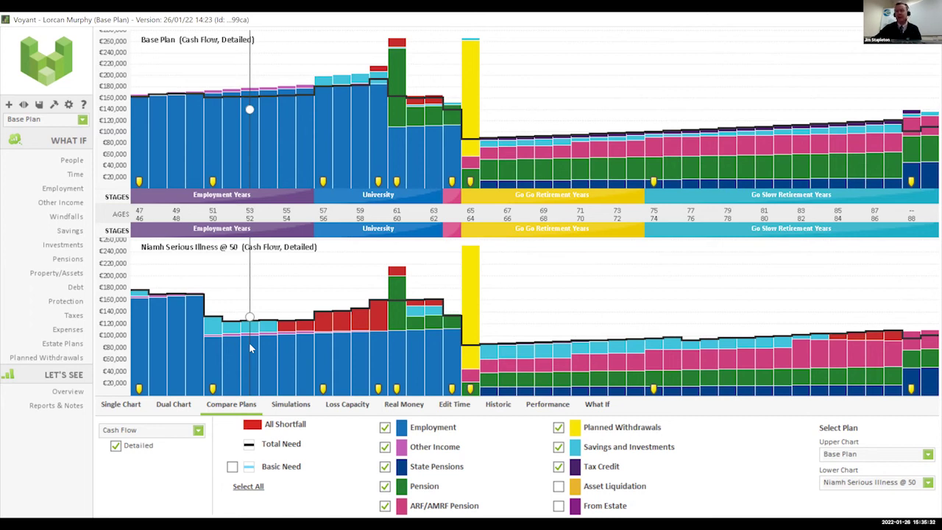
Step: Compare the Base Plan's cash flow with the wife's Serious Illness @ ASIC scenario, ending on her Serious Illness @ 50 scenario
left_click(928, 482)
left_click(913, 471)
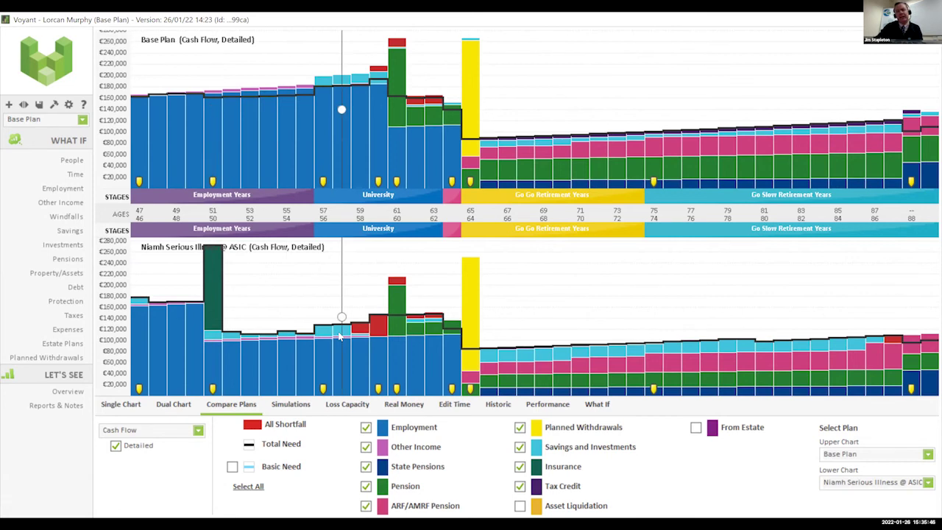
mouse_move(404, 304)
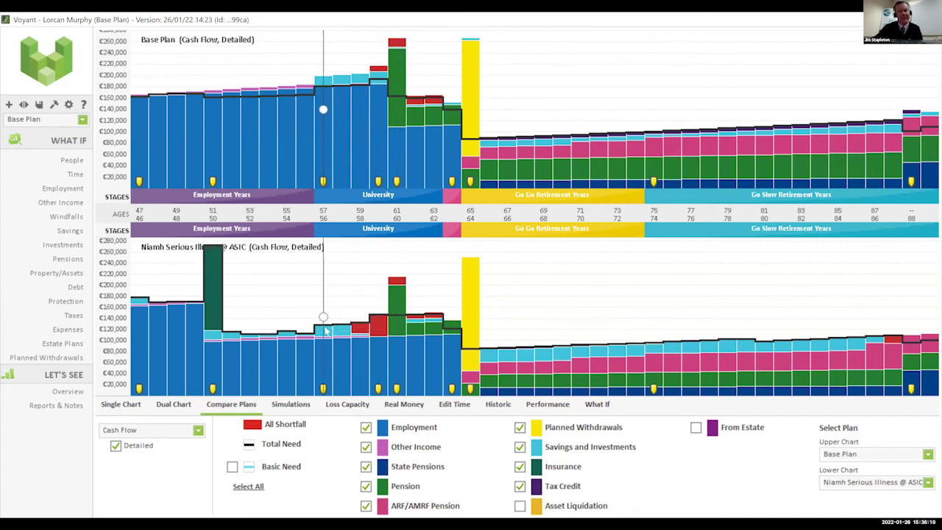
left_click(927, 484)
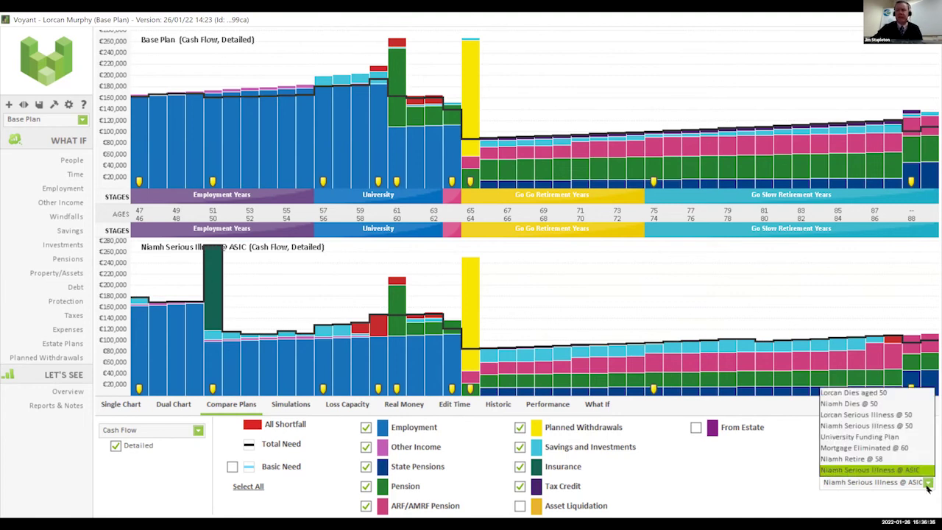
left_click(900, 426)
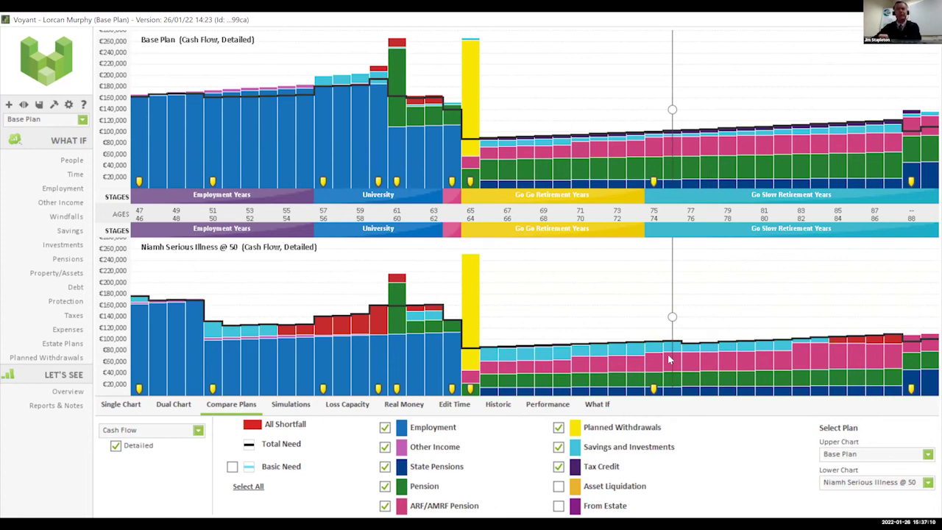
left_click(927, 482)
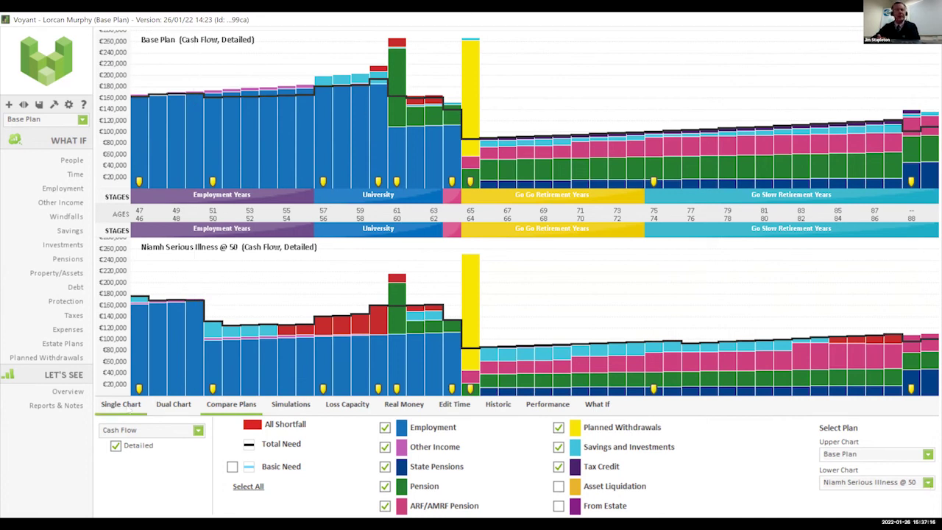
Step: Show the Base Plan's cash flow as a single chart, clear all its income sources and re-enable only Employment
left_click(125, 407)
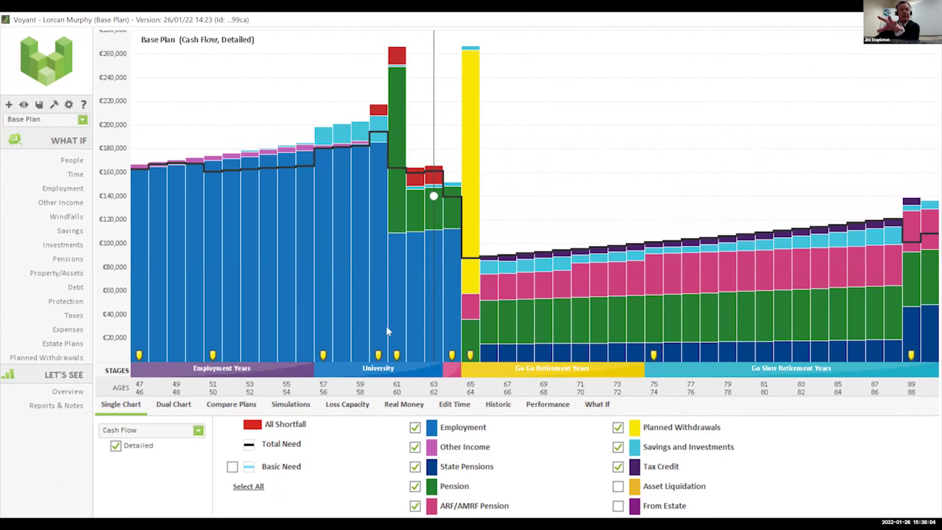
left_click(261, 488)
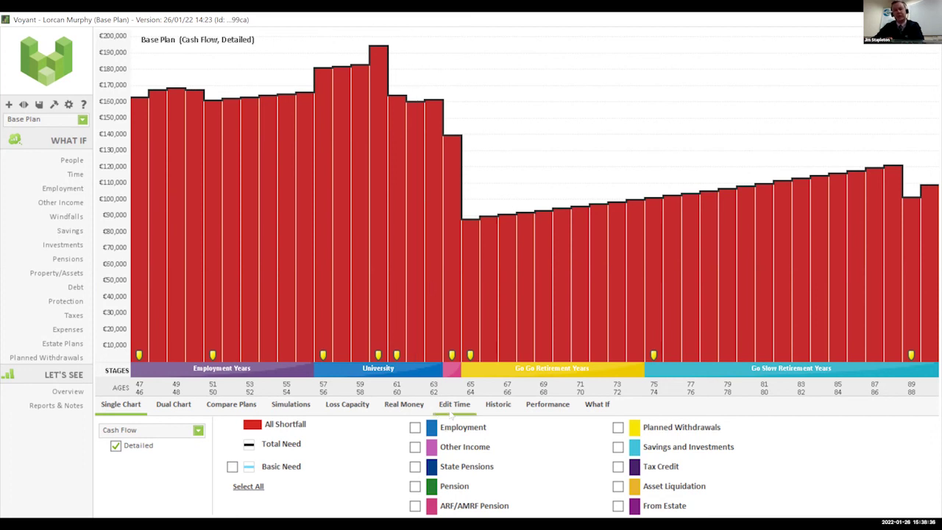
left_click(415, 427)
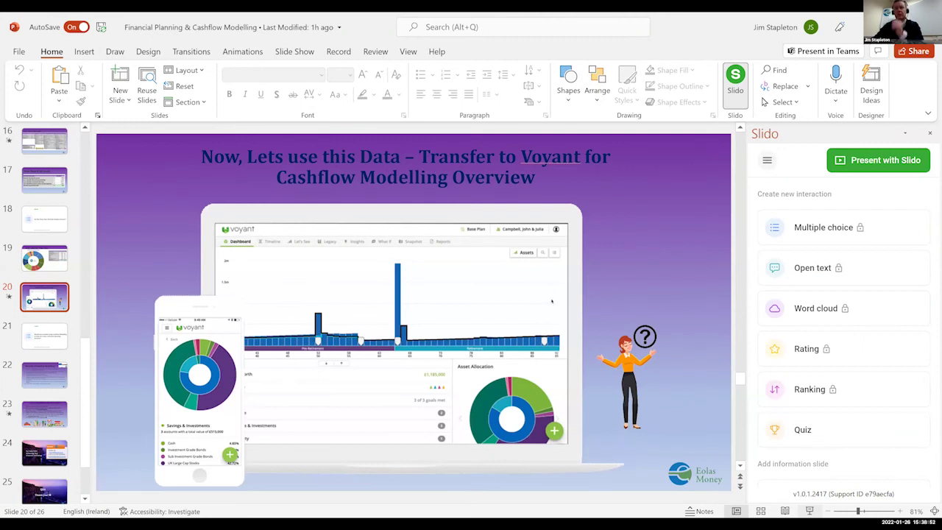
Step: In PowerPoint, present from the Voyant cashflow modelling slide and advance through the Slido poll to the Benefits of Cashflow Modelling slide
key("shift+F5")
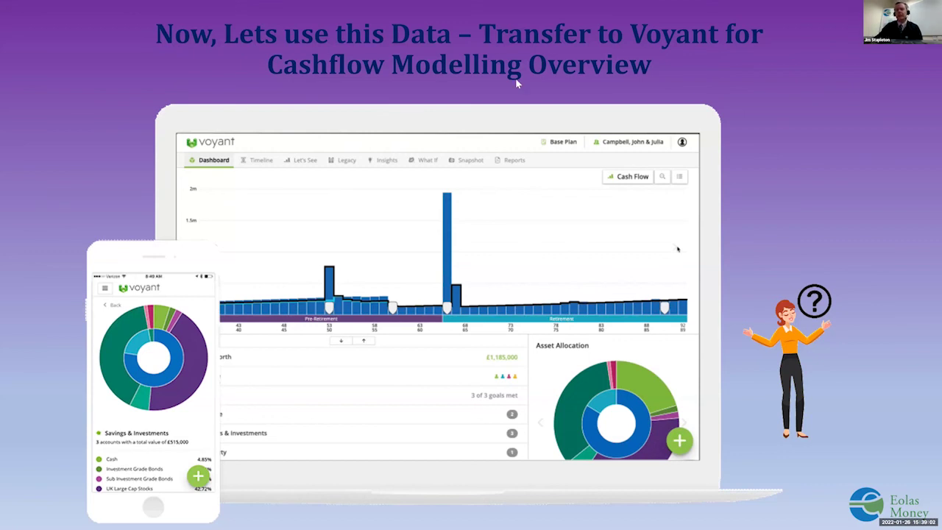
key("Right")
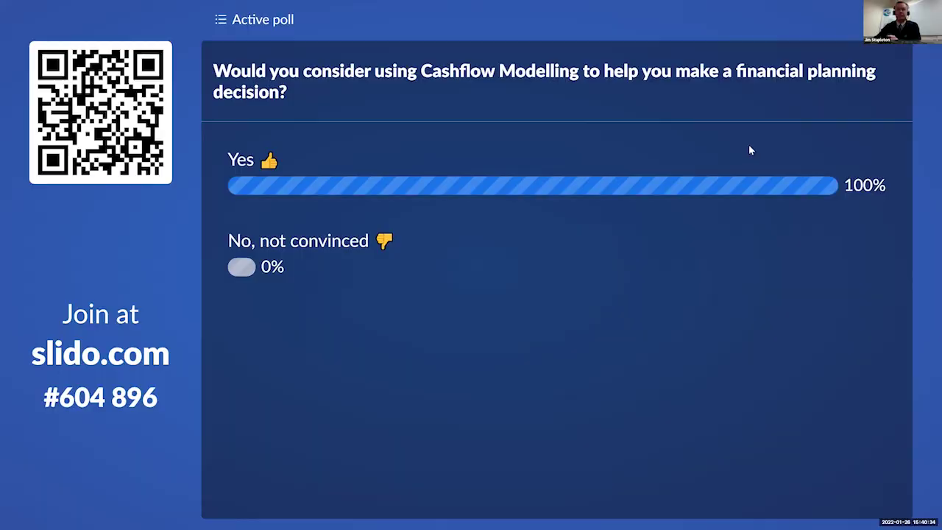
key("alt+Tab")
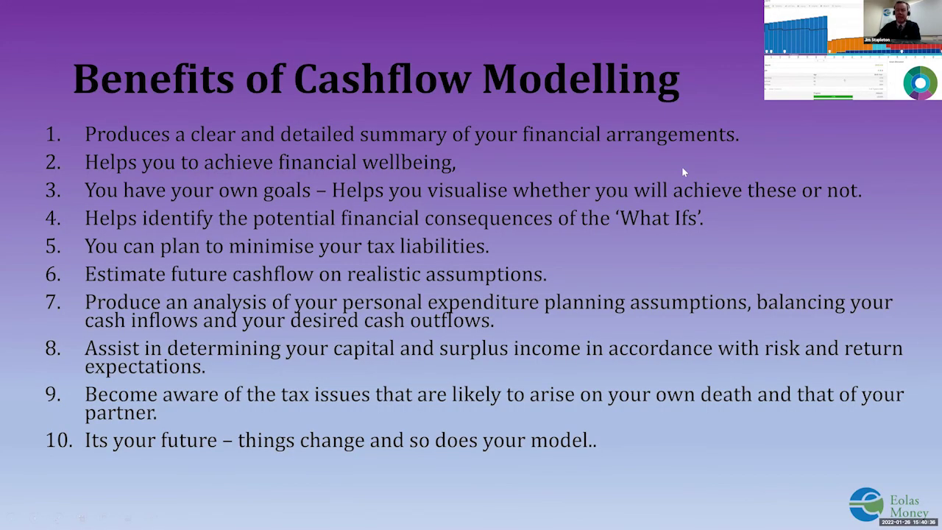